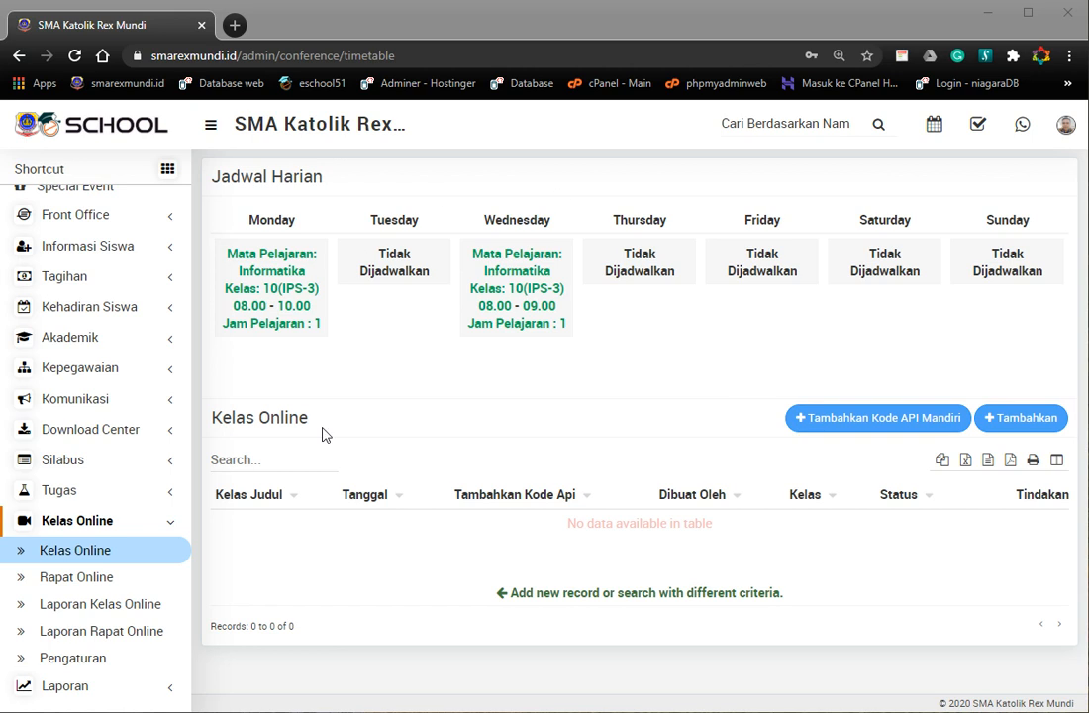
Switch to the Zoom desktop client and sign in with the prefilled e-mail by entering the account password
click(990, 13)
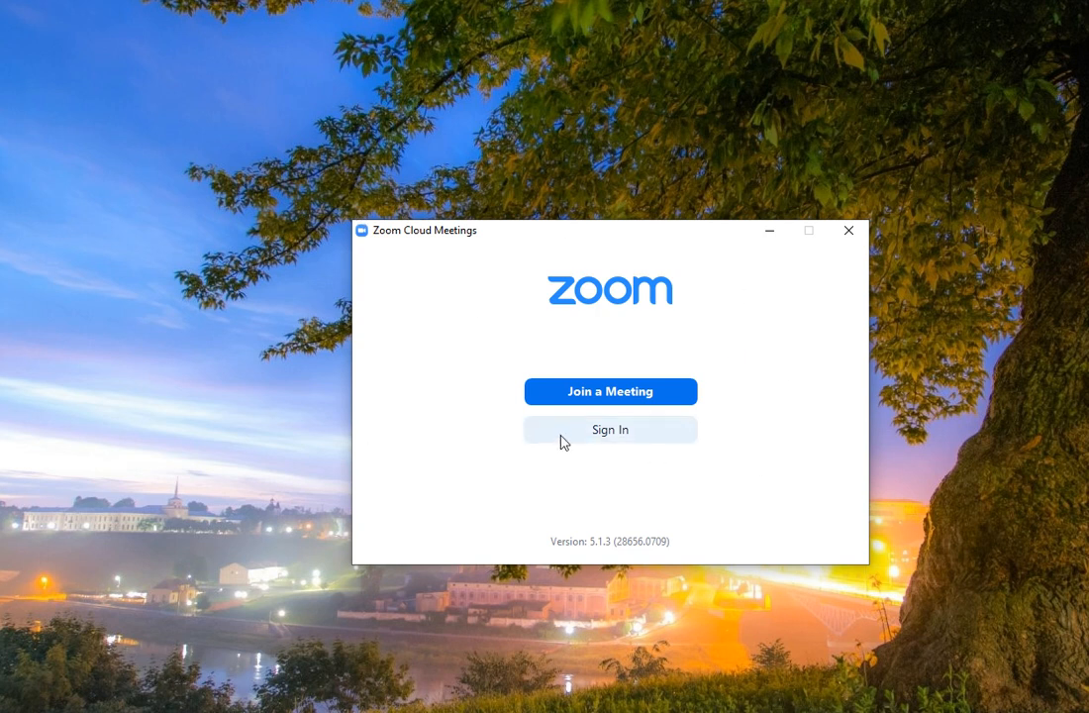
click(609, 432)
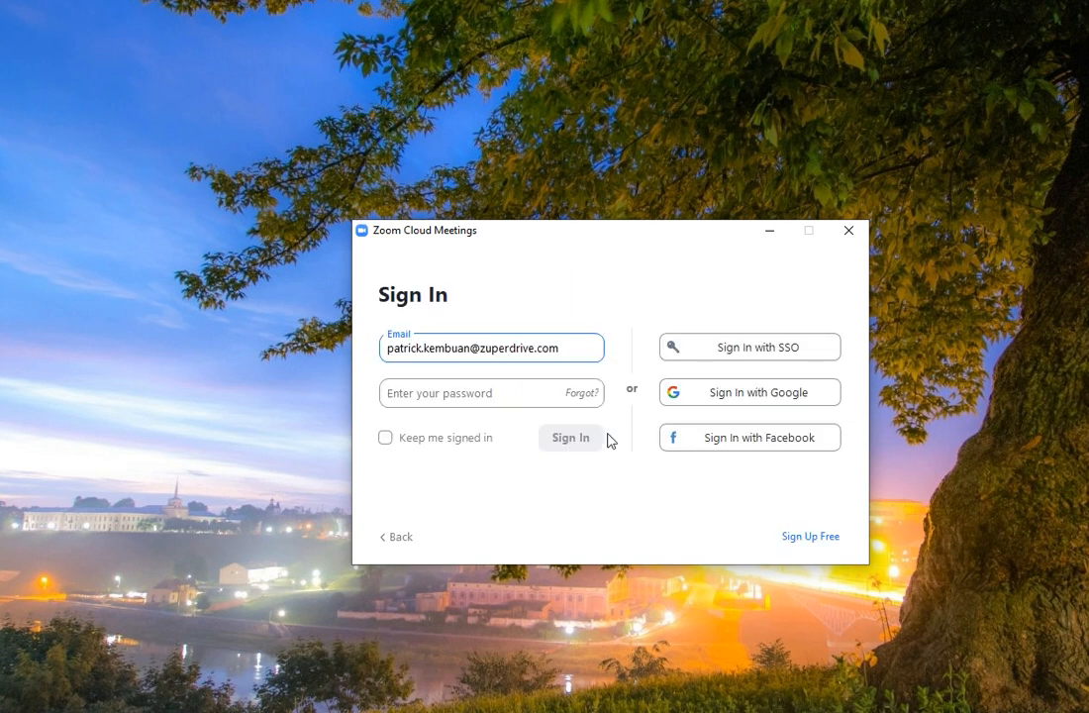
click(448, 410)
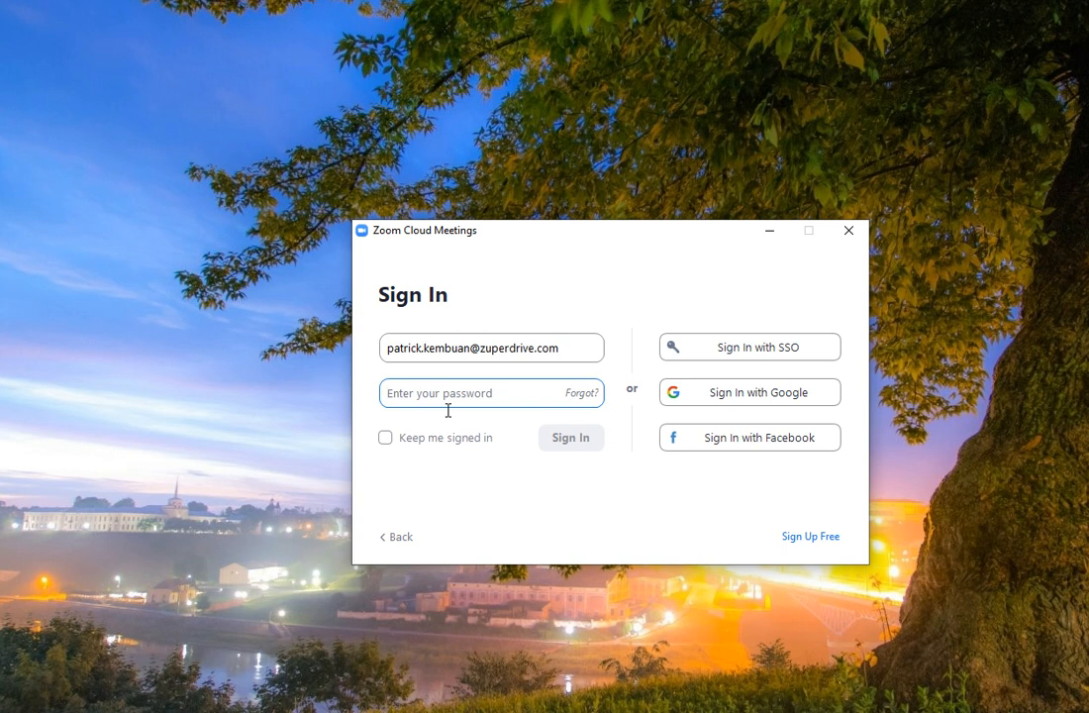
text(**)
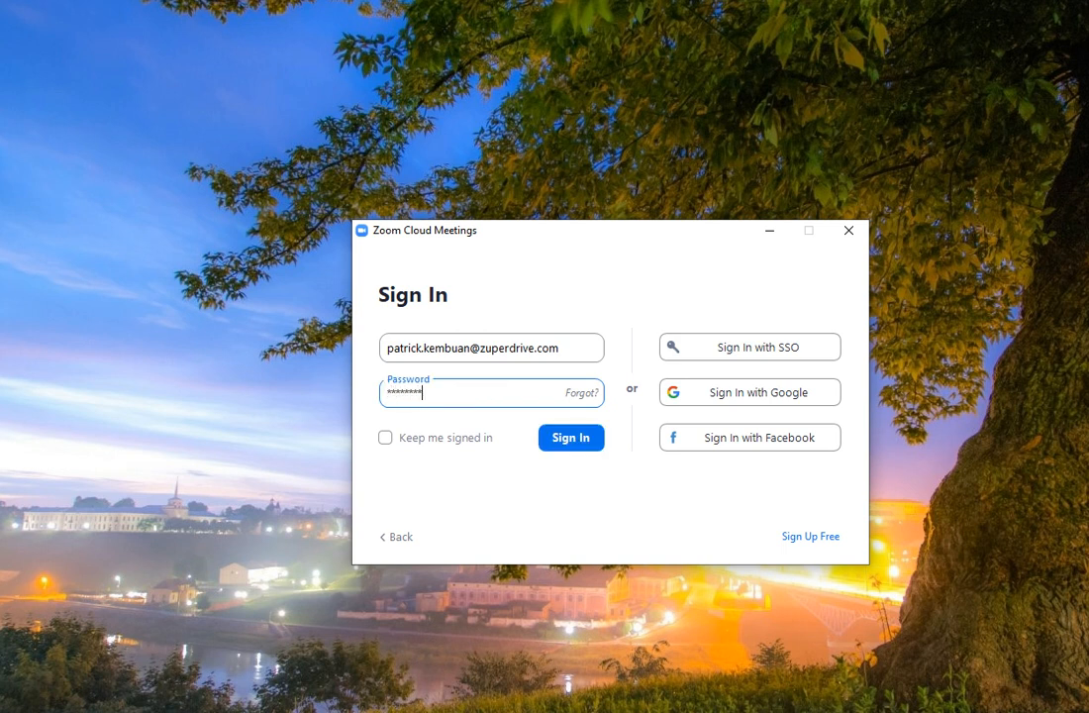
click(547, 443)
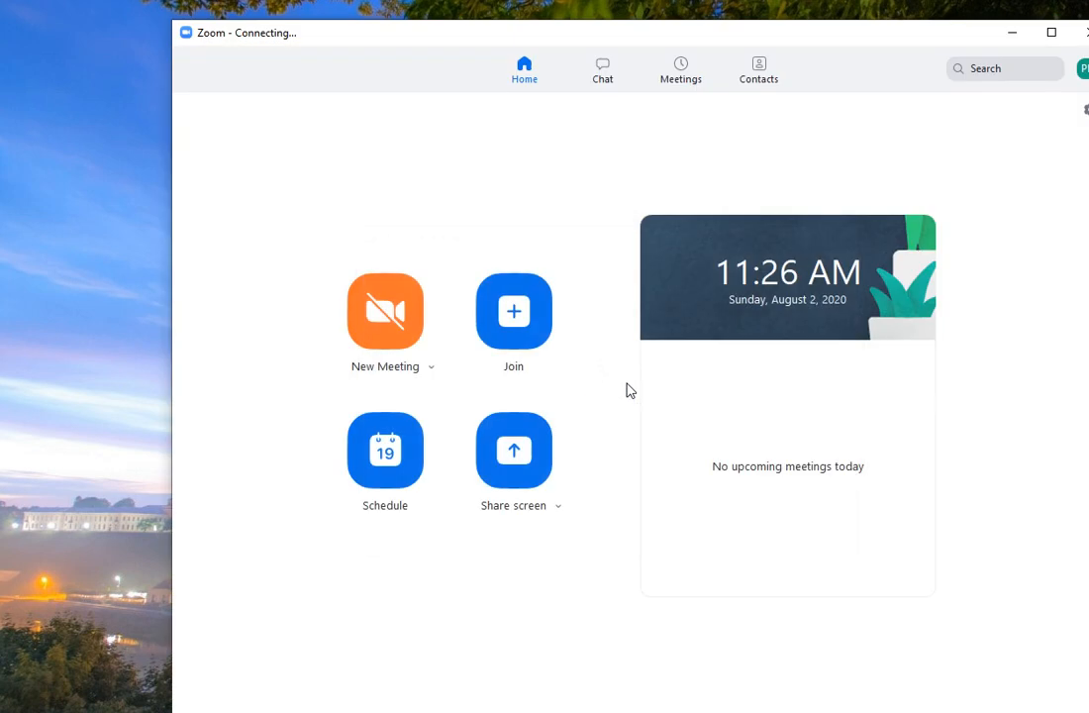
Minimize Zoom, return to the school site in the browser and open the Kelas Online page
drag(921, 40, 842, 32)
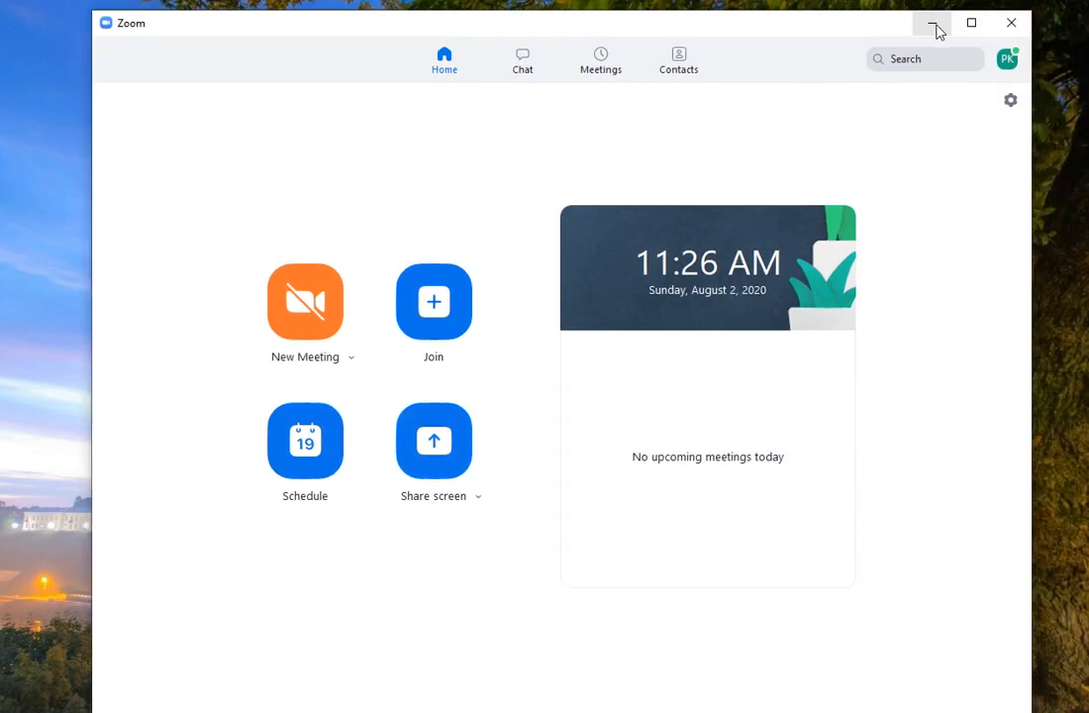
click(933, 25)
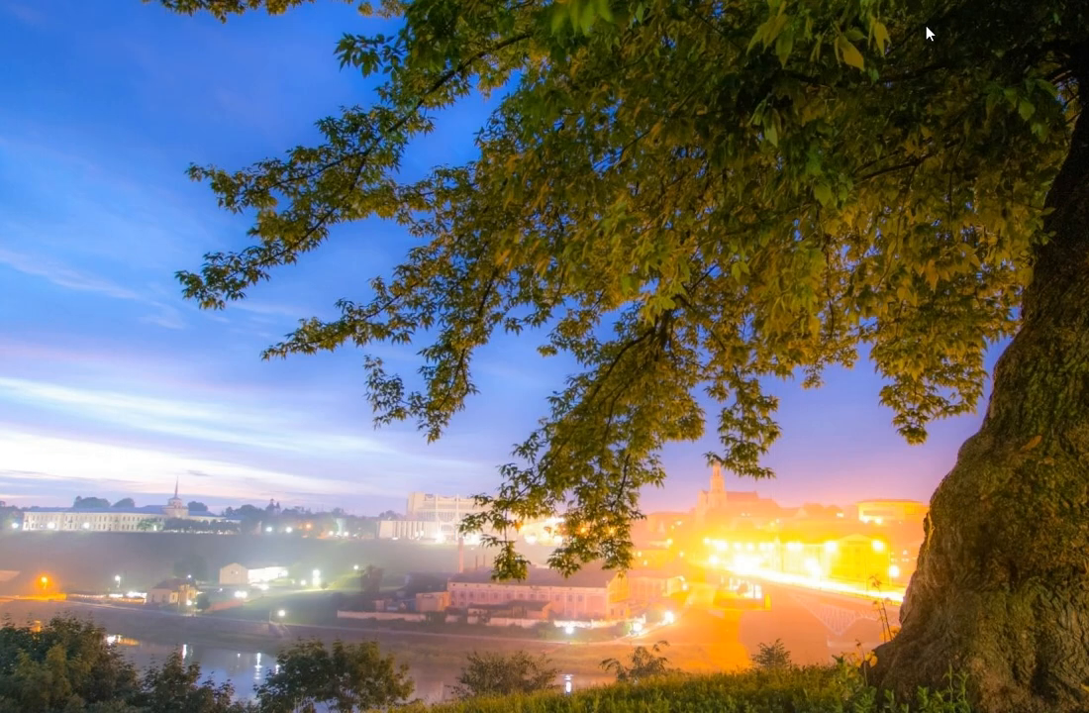
key(alt+Tab)
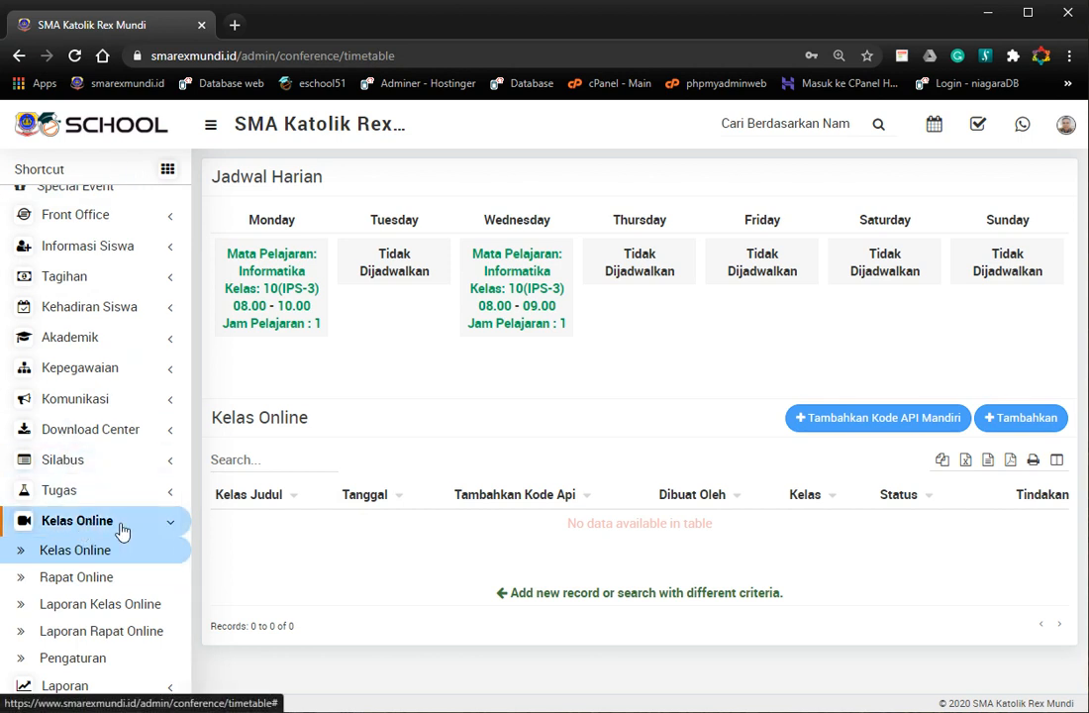
click(75, 554)
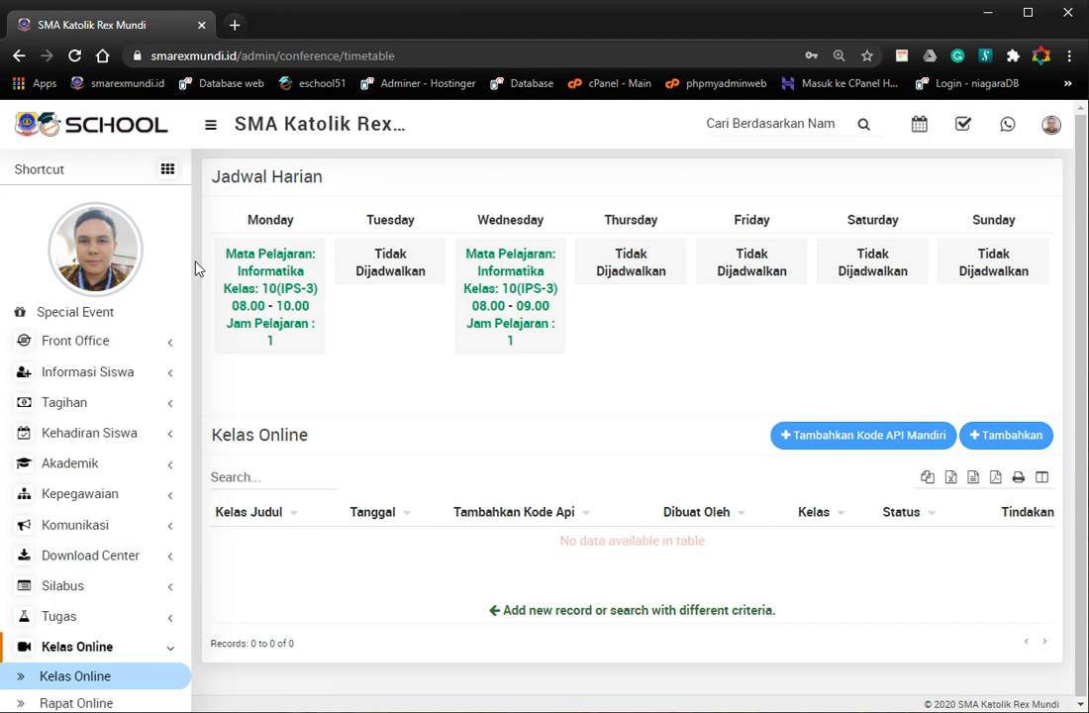
drag(189, 272, 190, 488)
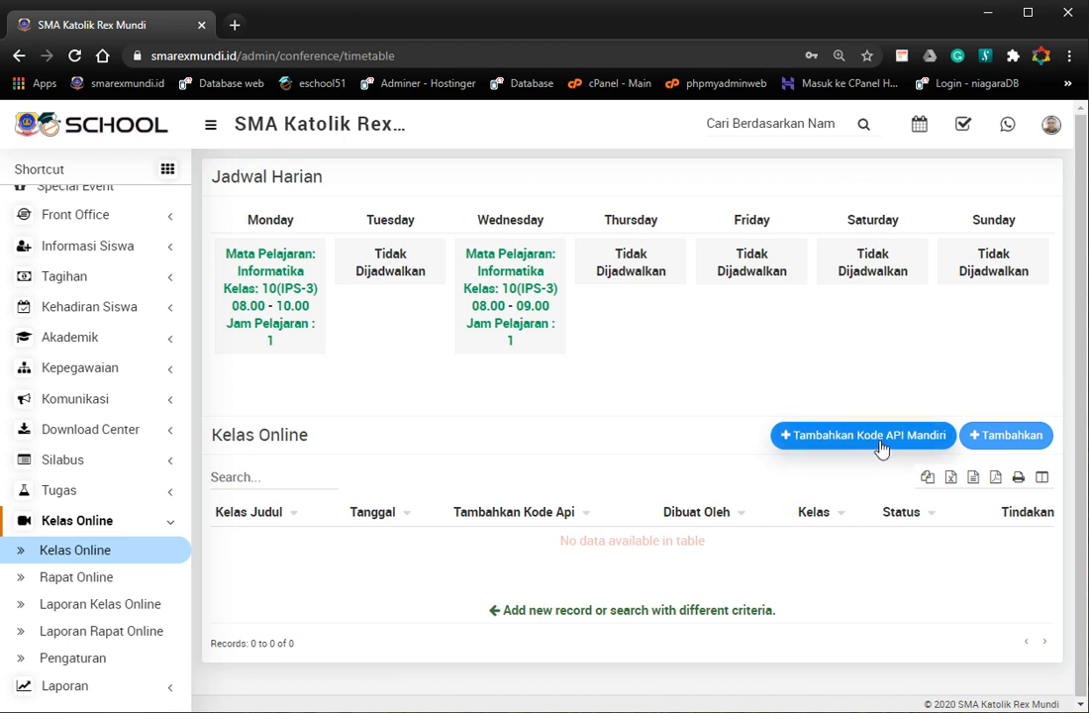
Start adding a new online class and enter "Tatap Muka 1" as its title
click(1009, 440)
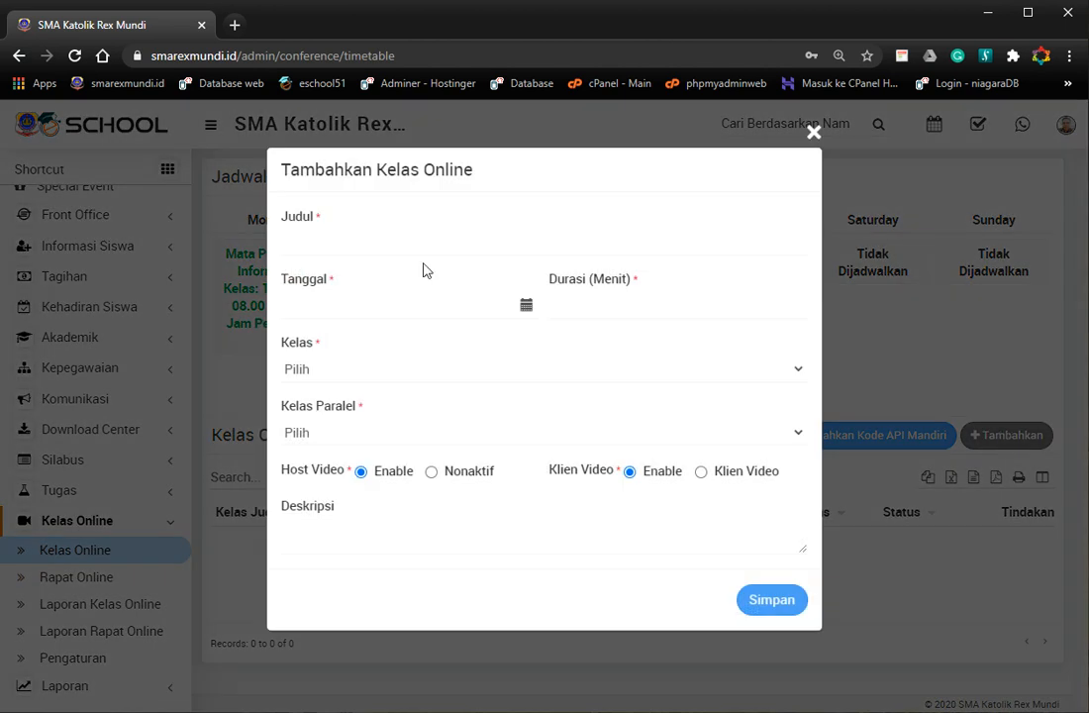
click(359, 250)
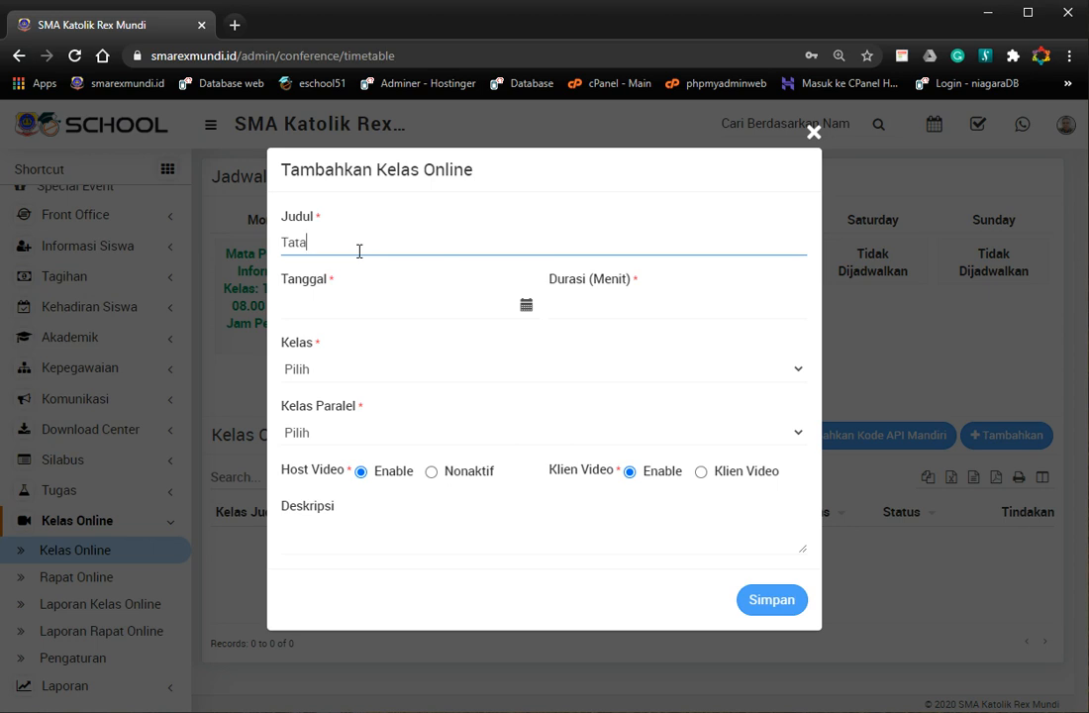
text(Tatap Muka 1)
click(525, 307)
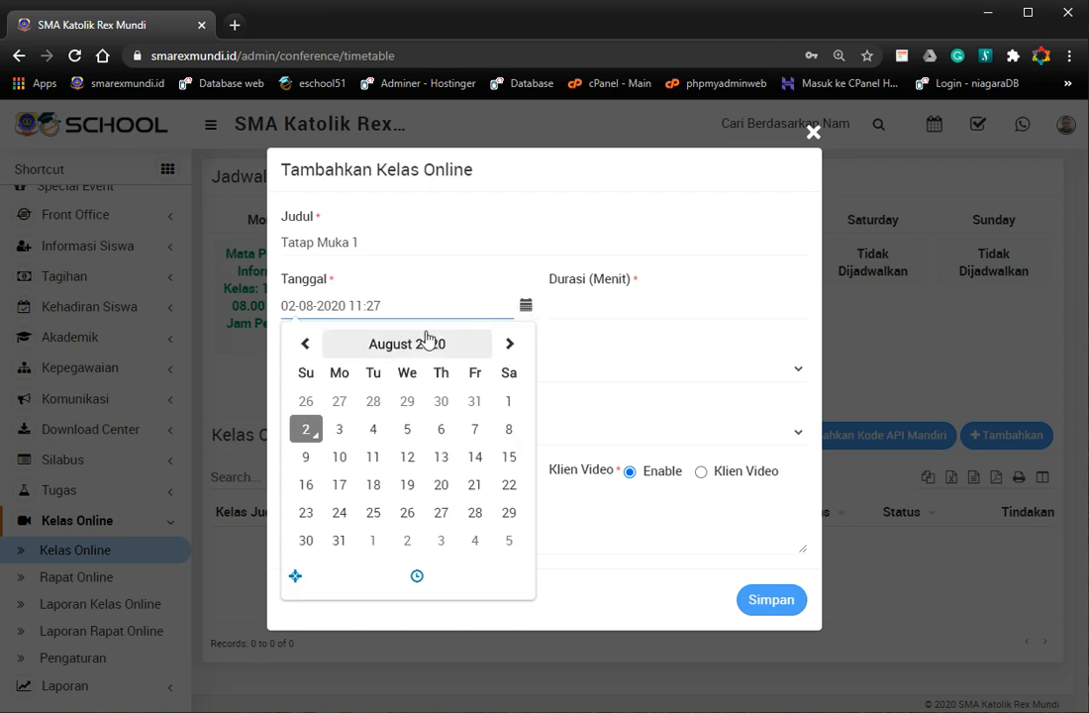
click(345, 441)
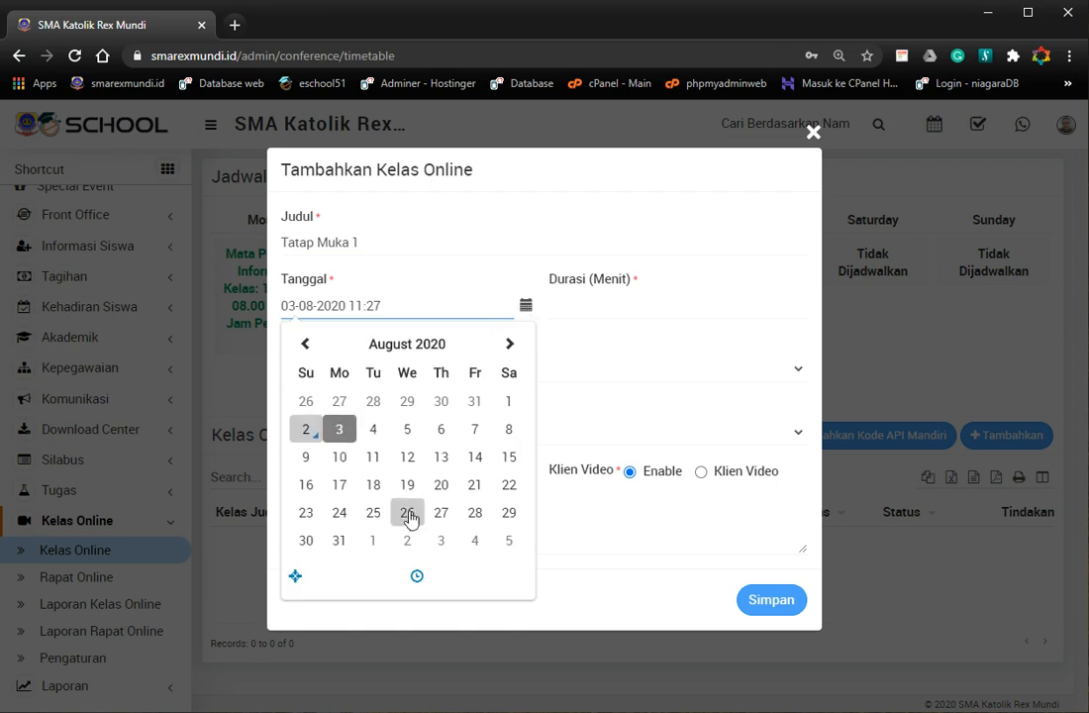
click(416, 578)
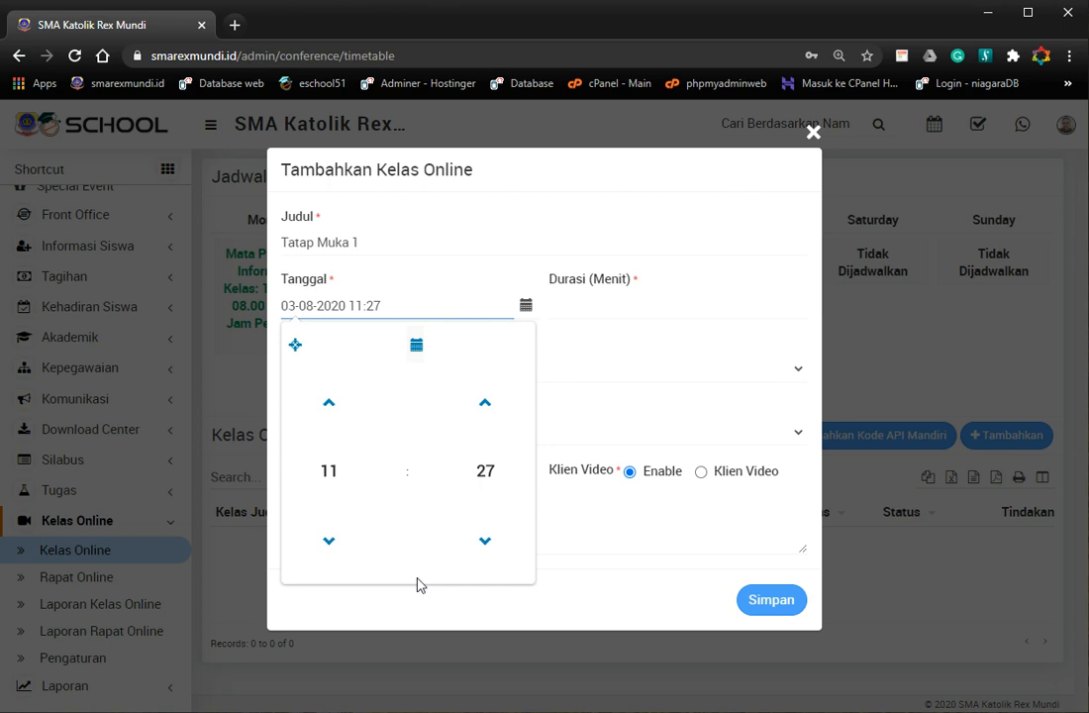
click(340, 475)
click(323, 454)
click(470, 477)
click(316, 394)
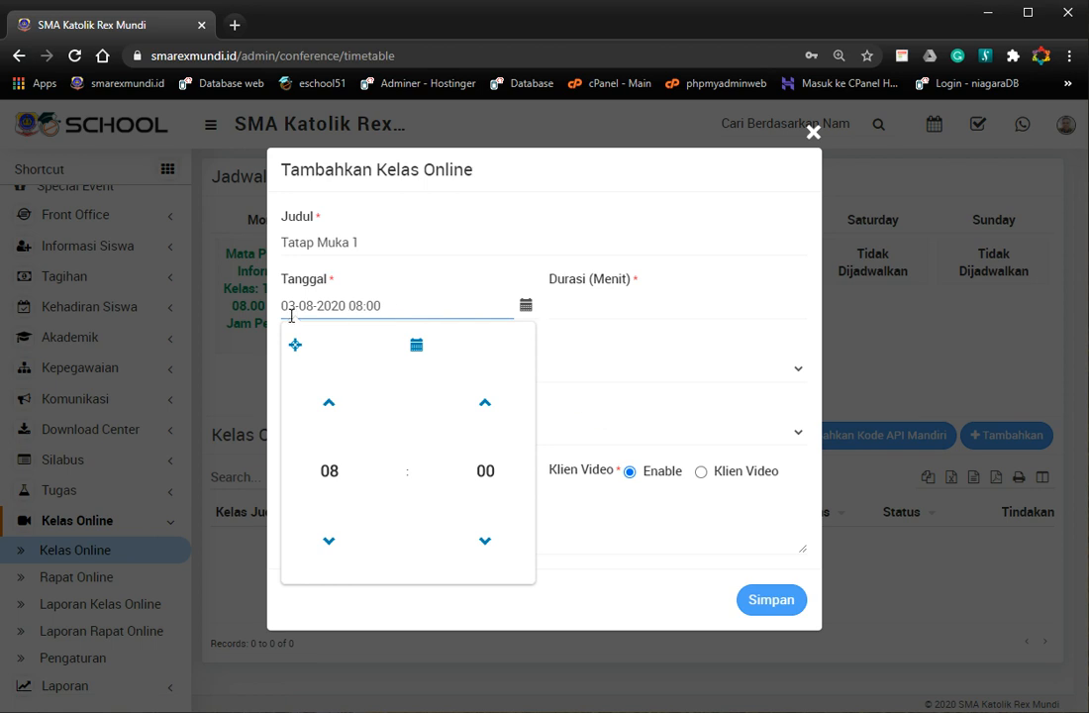
Set the online class's duration to 40 minutes
click(565, 309)
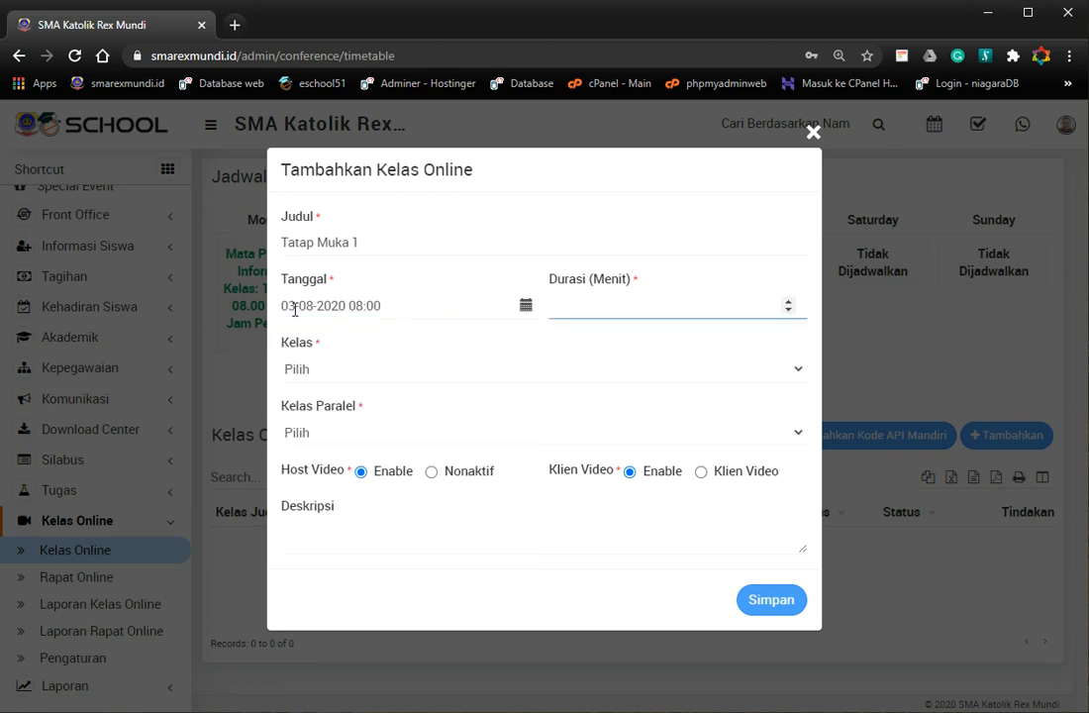
drag(349, 308, 390, 313)
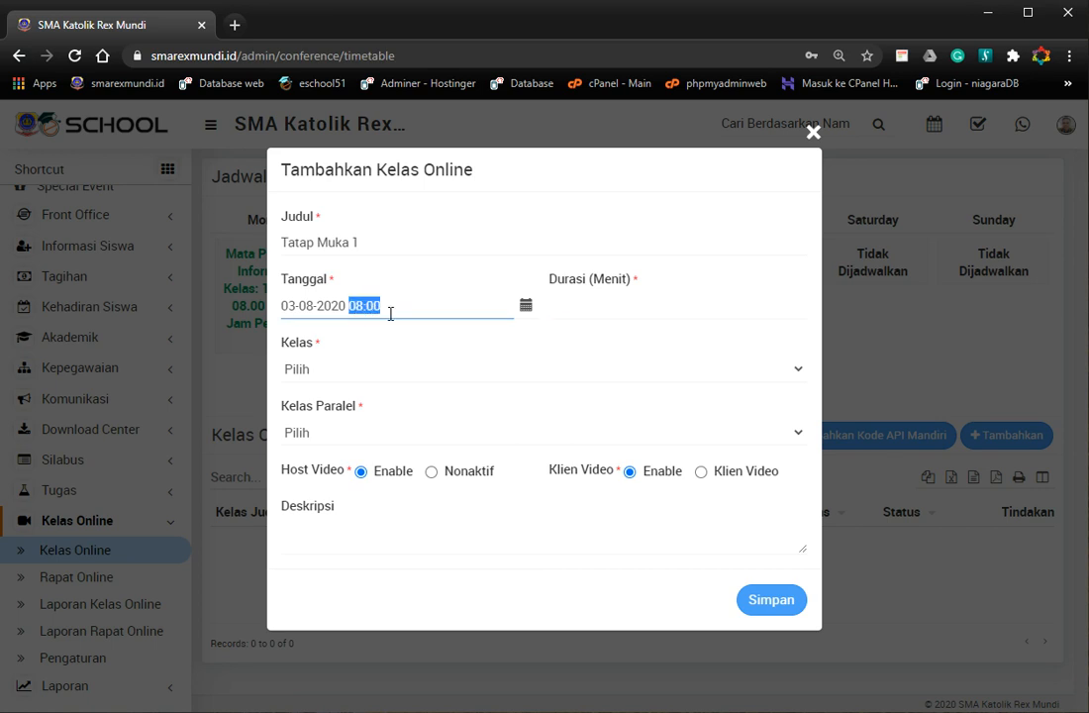
drag(284, 313, 353, 312)
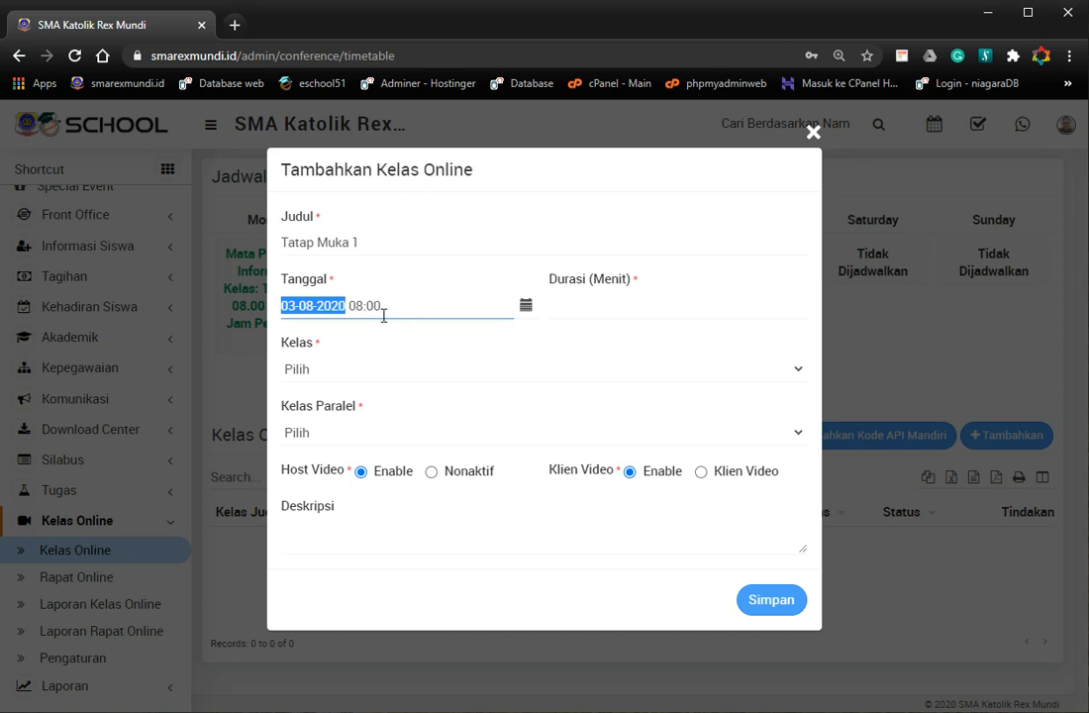
click(586, 315)
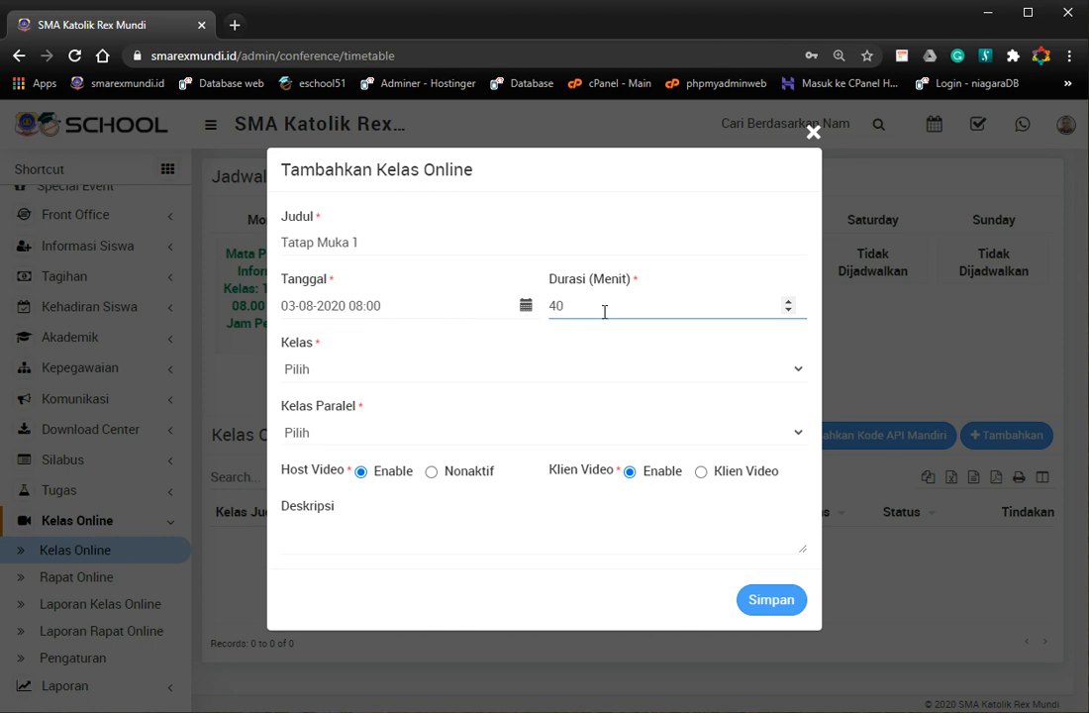
Assign the online class to Kelas 10 with Kelas Paralel IPS-3
click(340, 372)
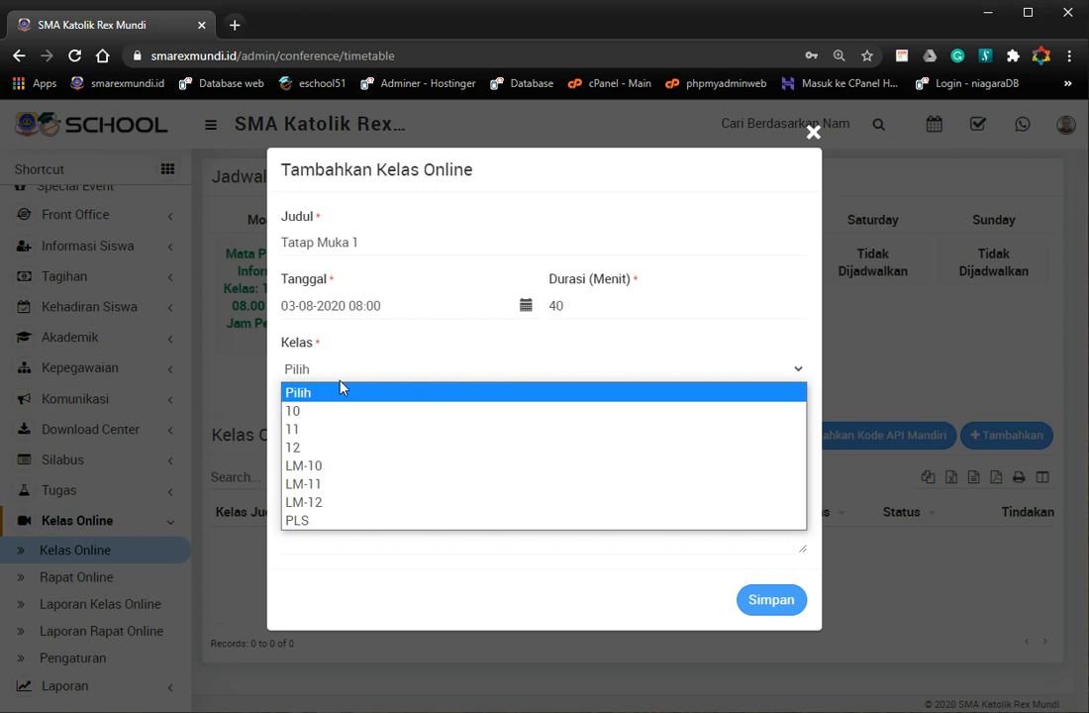
click(340, 415)
click(345, 442)
click(346, 588)
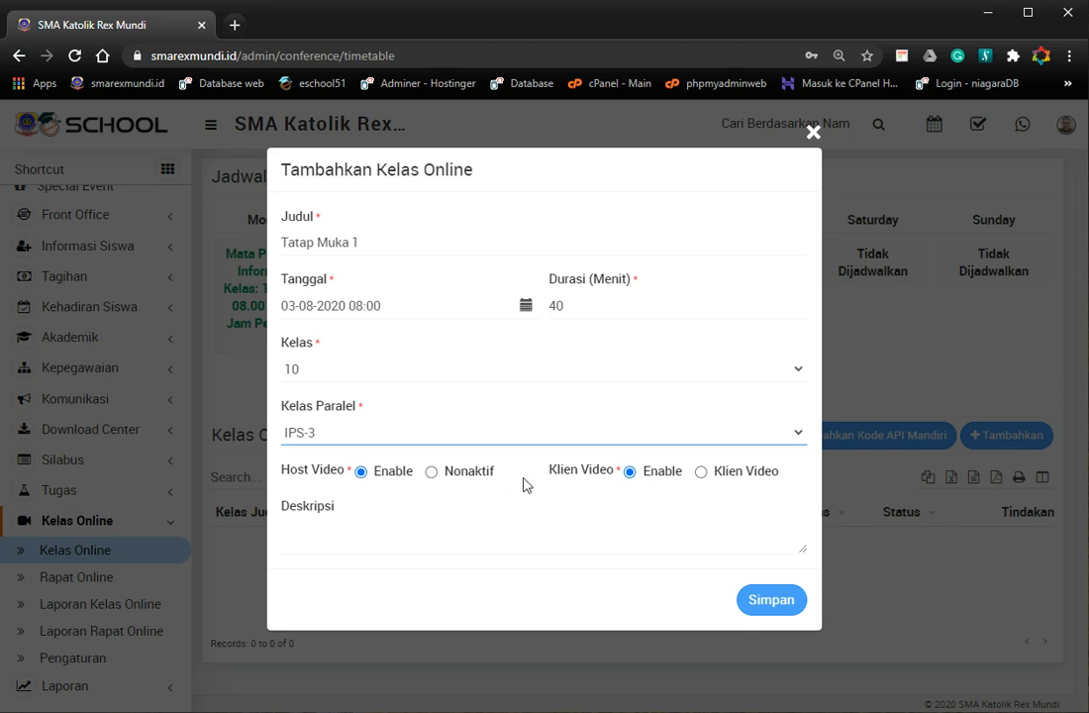
Enter "Tatap muka inline 1" as the online class's description and save the class
click(388, 534)
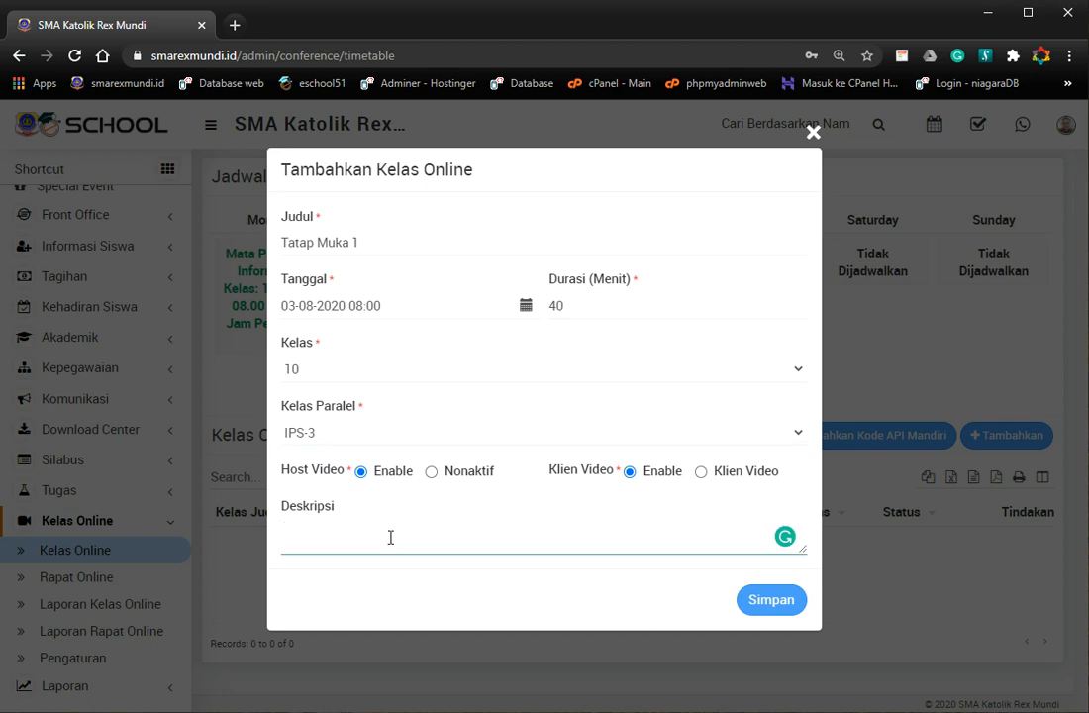
text(Tatap mu)
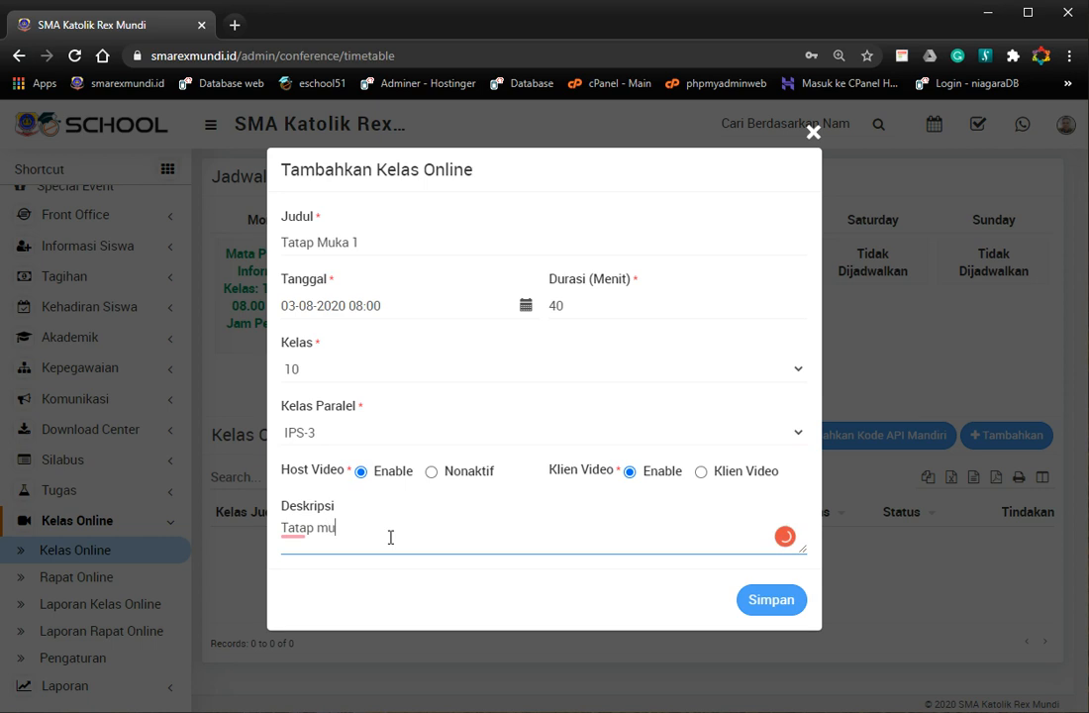
text(ka in)
text(line 1)
click(774, 611)
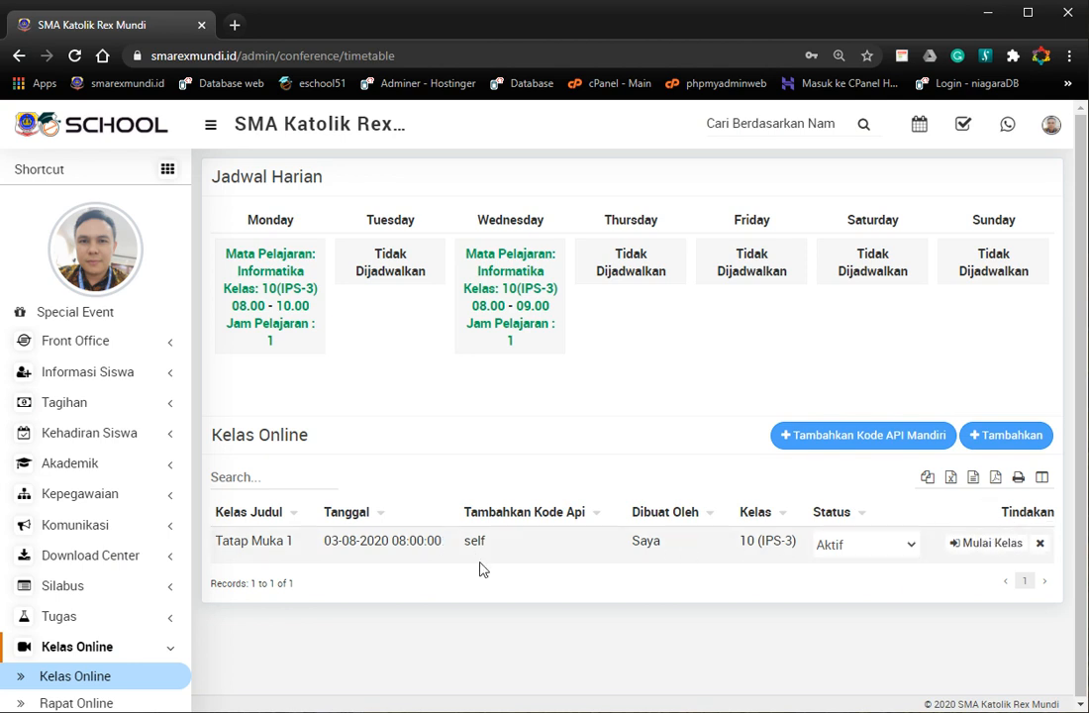
Switch the Tatap Muka 1 class's status to Tidak Aktif and back to Aktif, twice in a row
drag(333, 548, 396, 548)
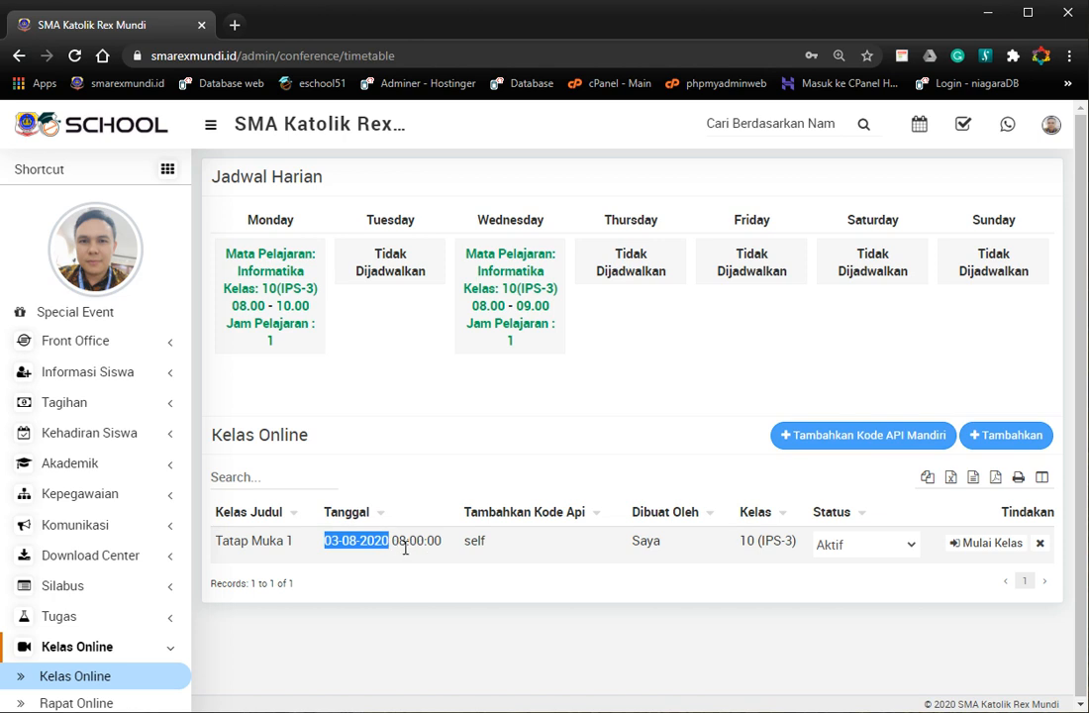
click(856, 548)
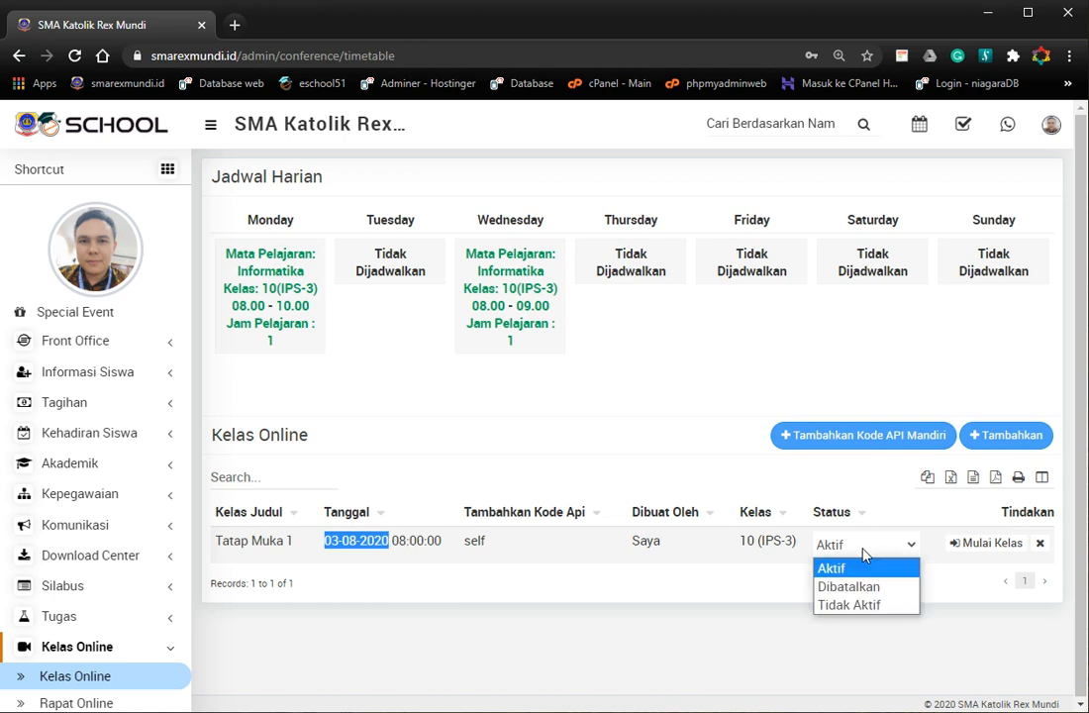
click(868, 604)
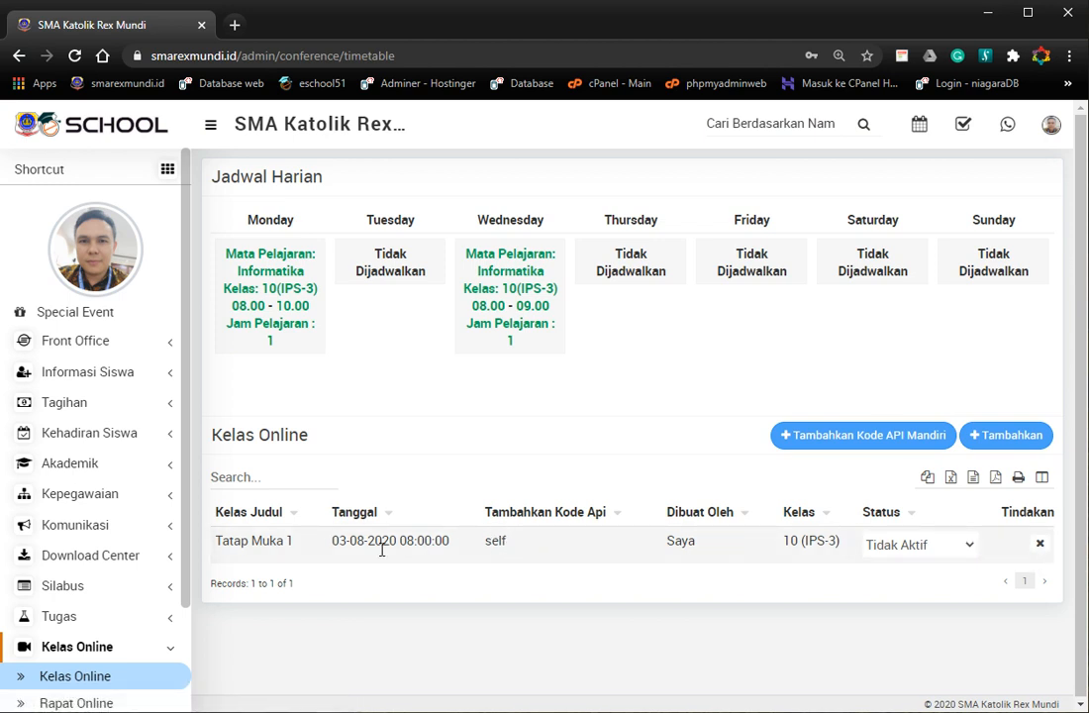
drag(408, 544, 449, 542)
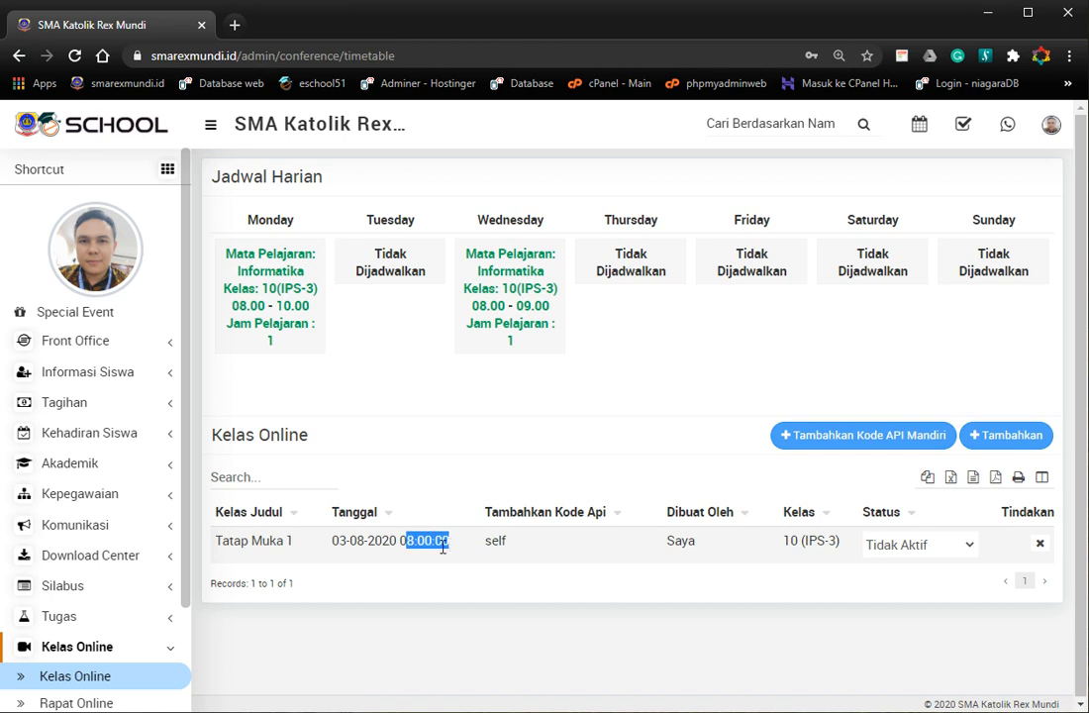
click(934, 549)
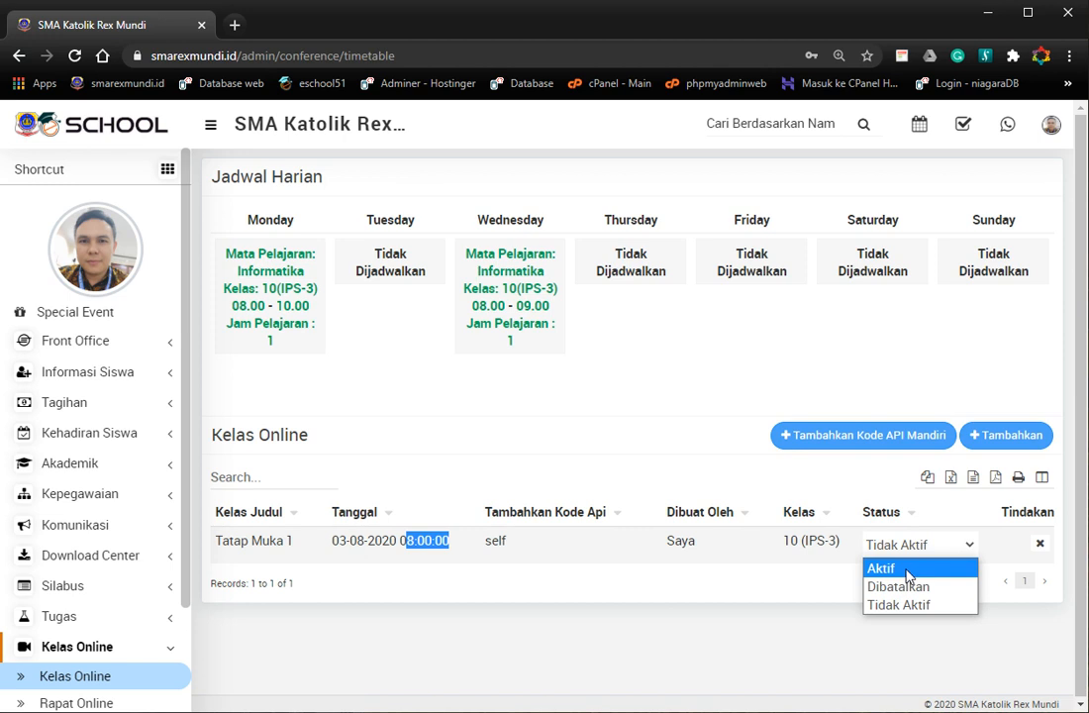
click(907, 570)
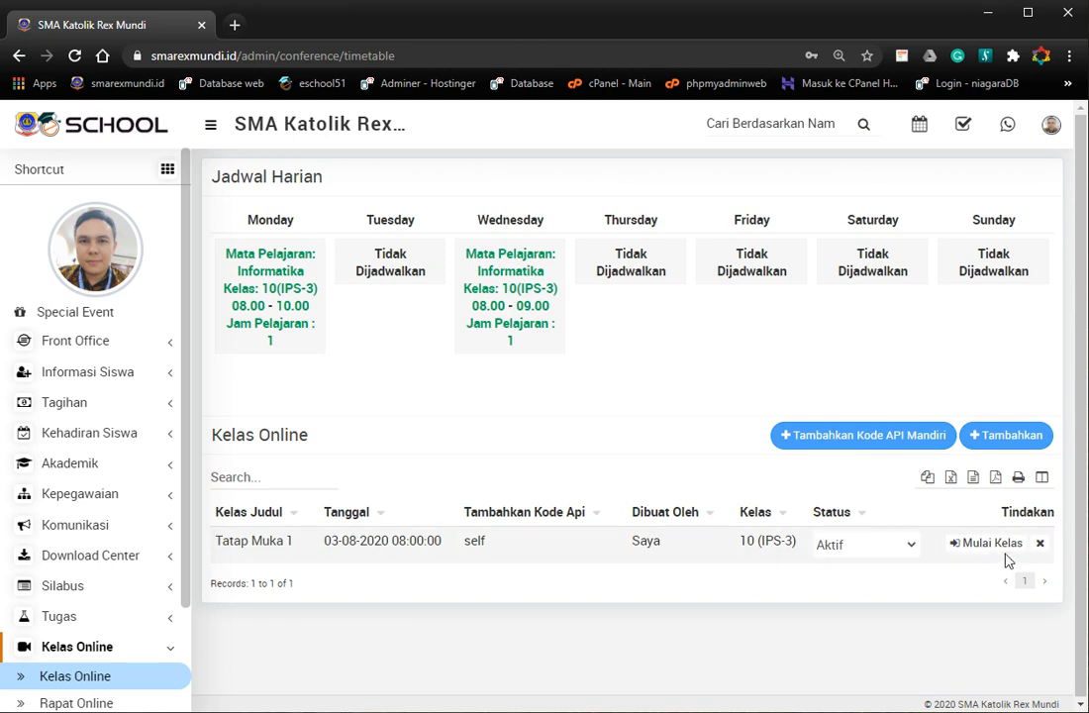
click(902, 544)
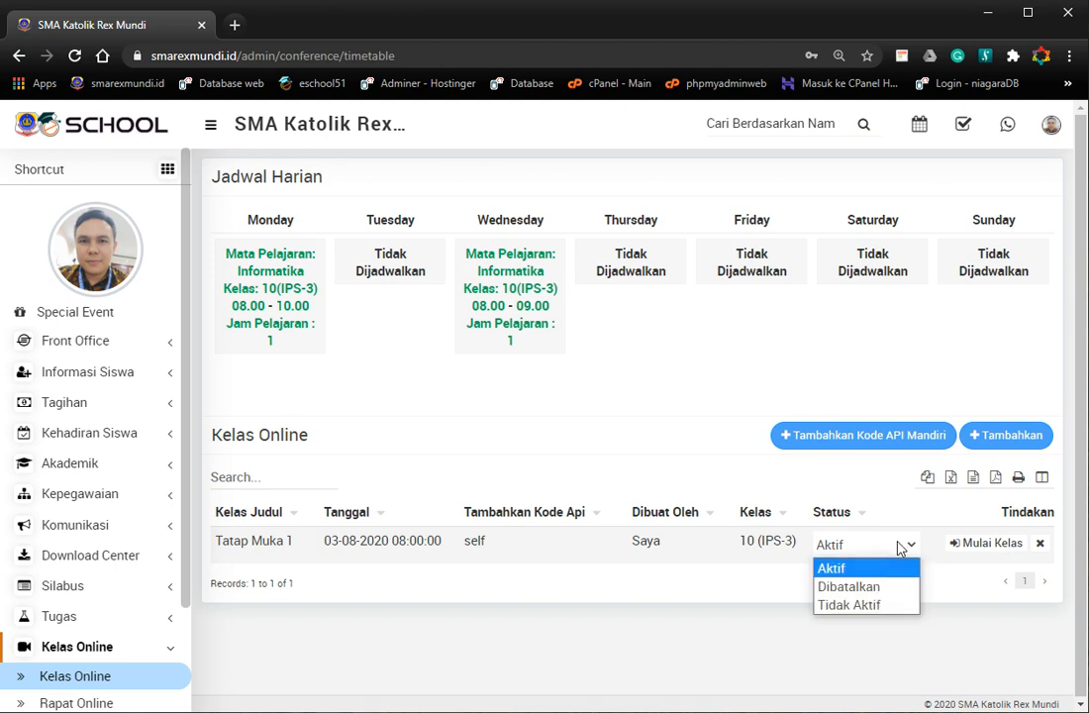
click(886, 605)
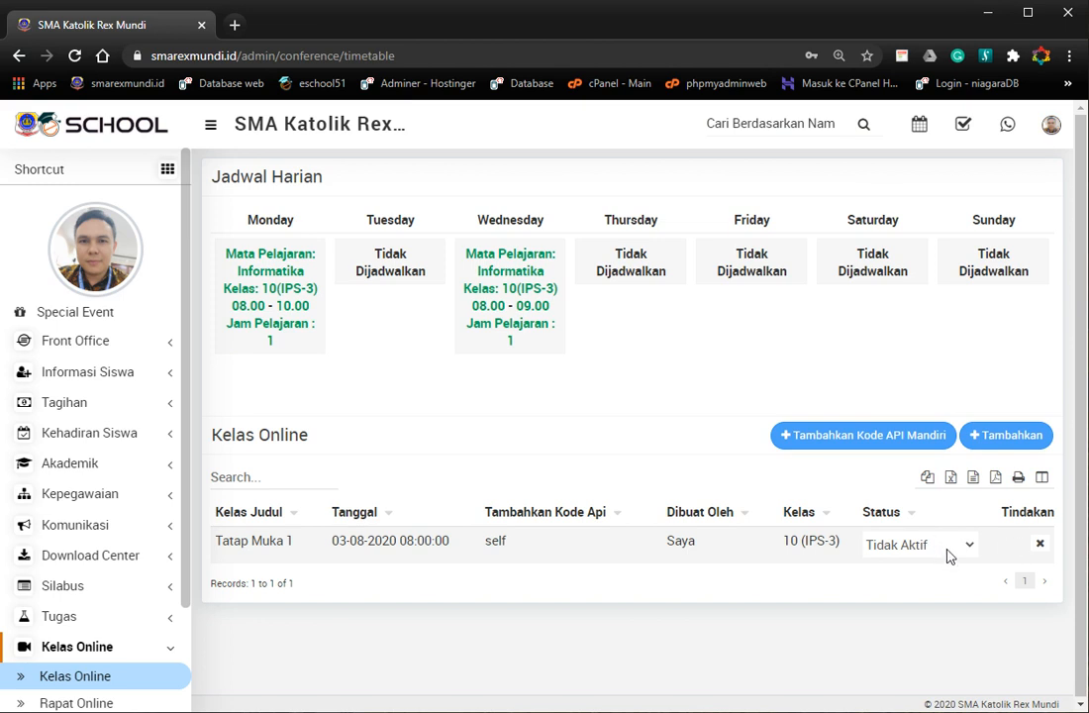
click(909, 542)
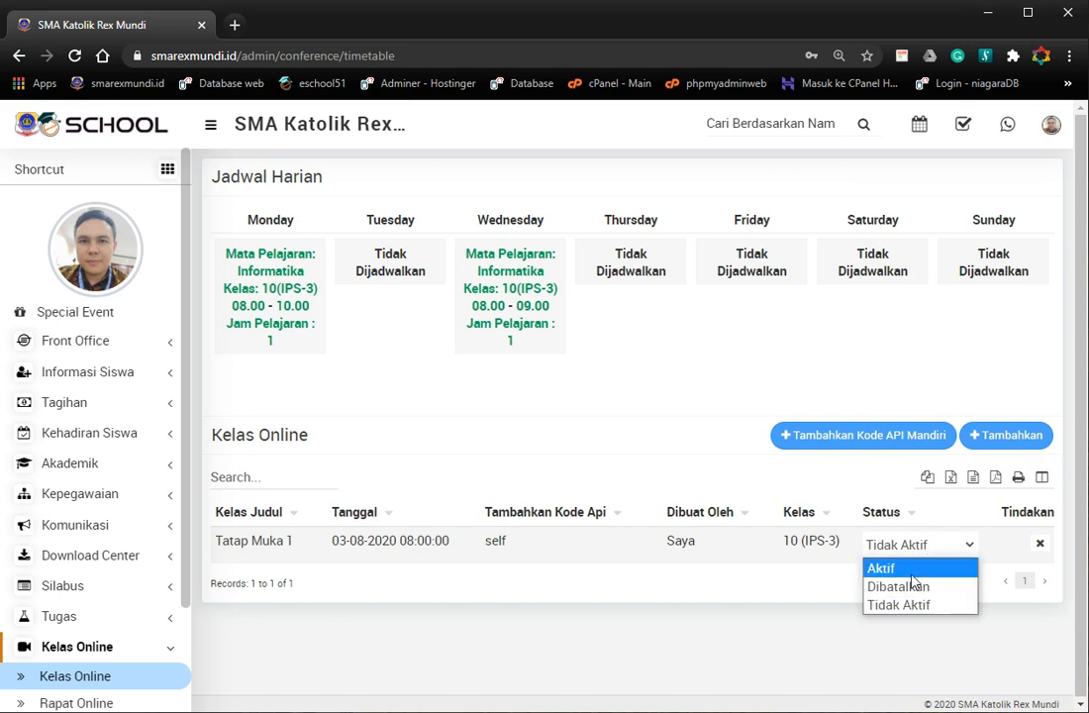
click(896, 567)
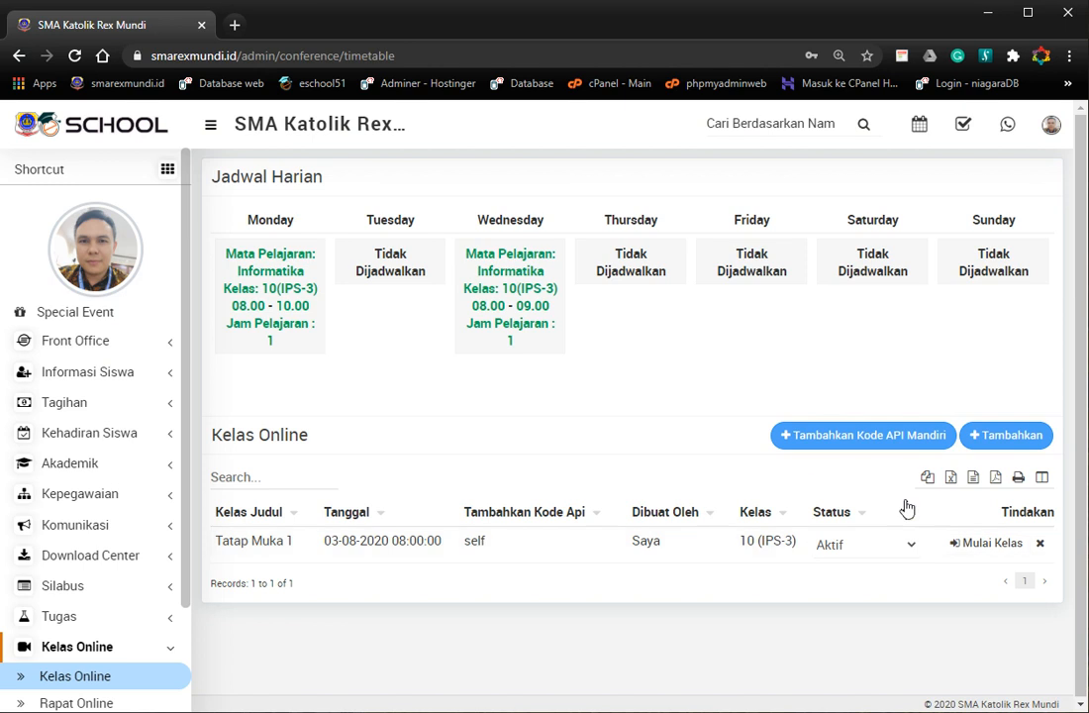
Start the Tatap Muka 1 class and launch its meeting in the Zoom Meetings application
click(993, 549)
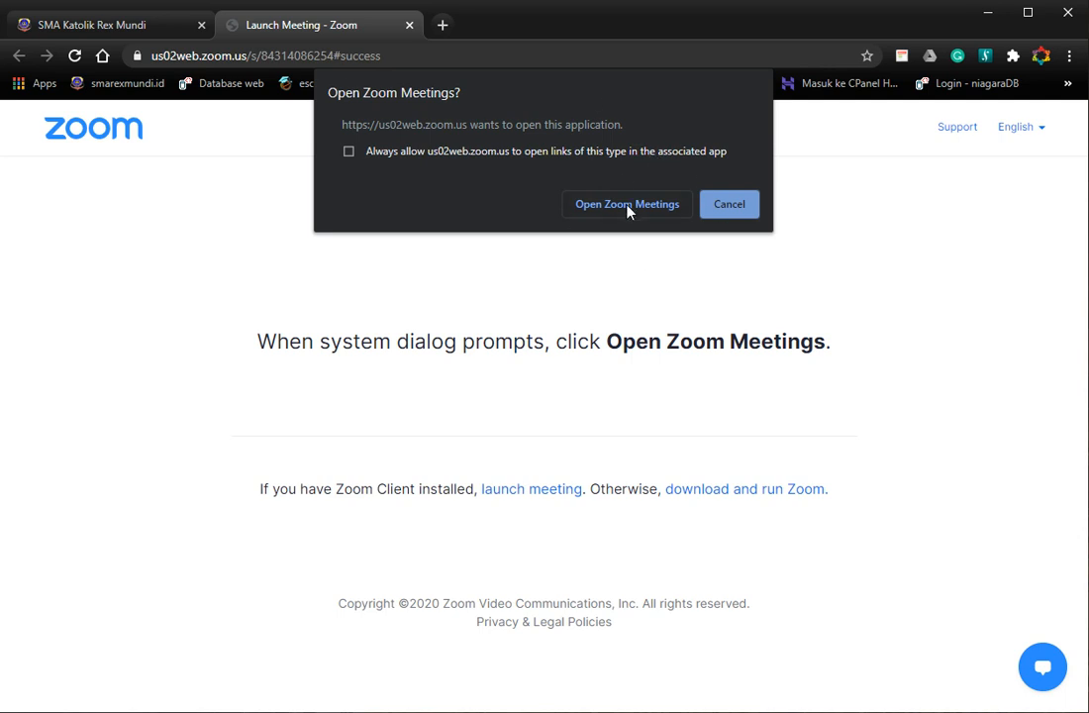
click(733, 206)
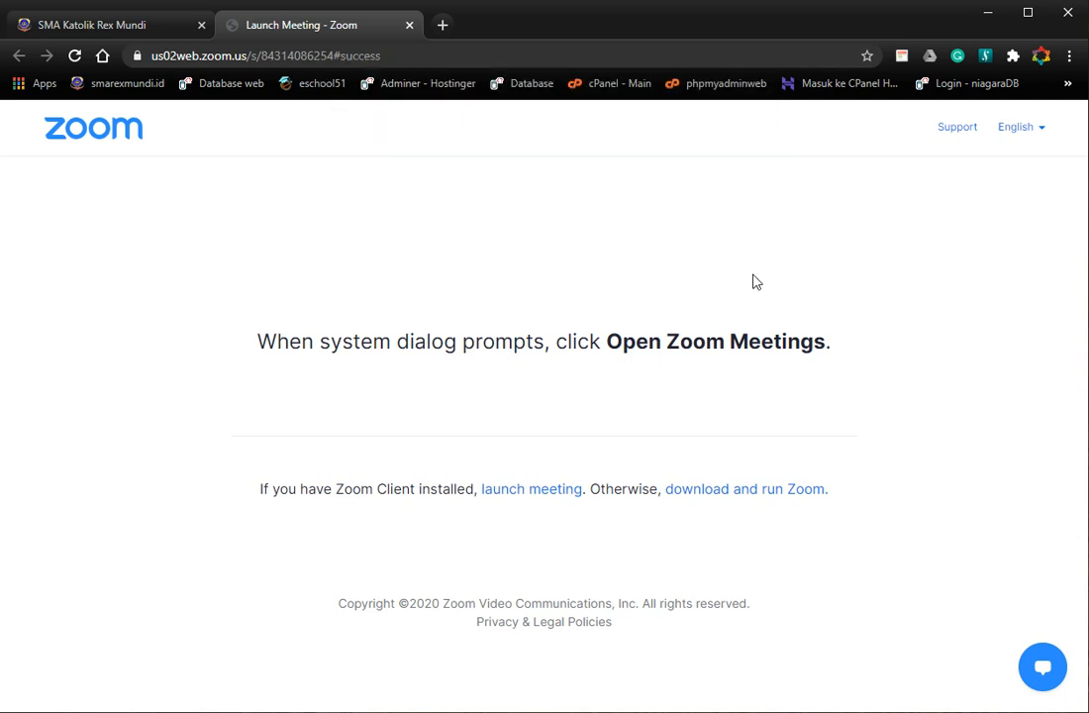
click(531, 489)
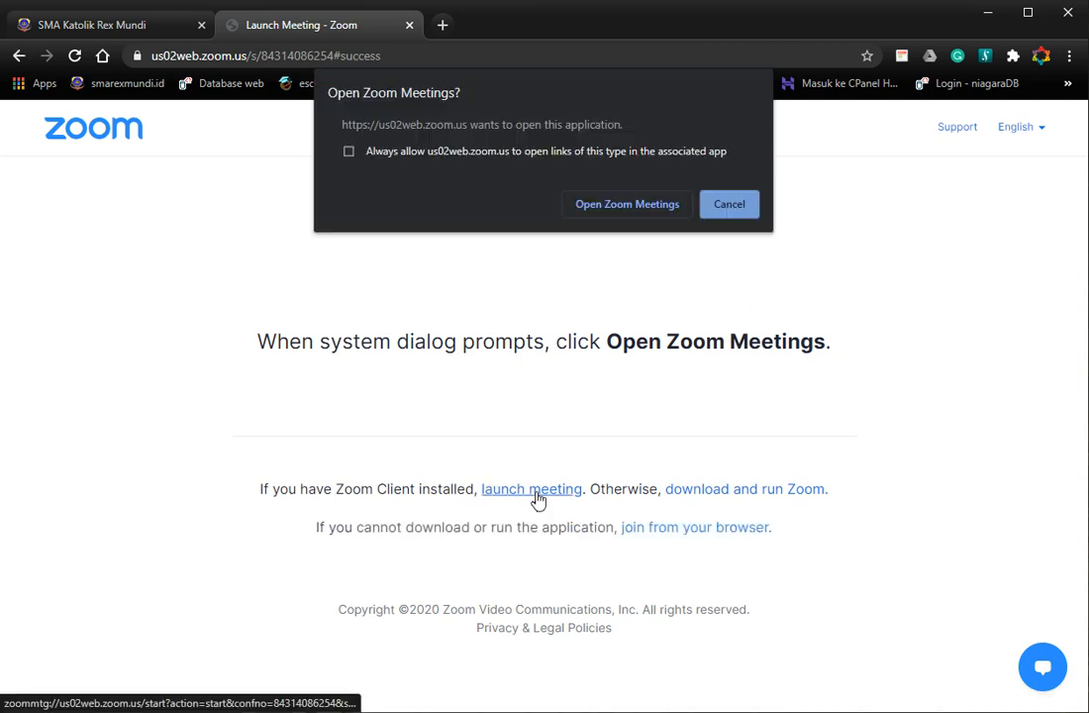
click(601, 210)
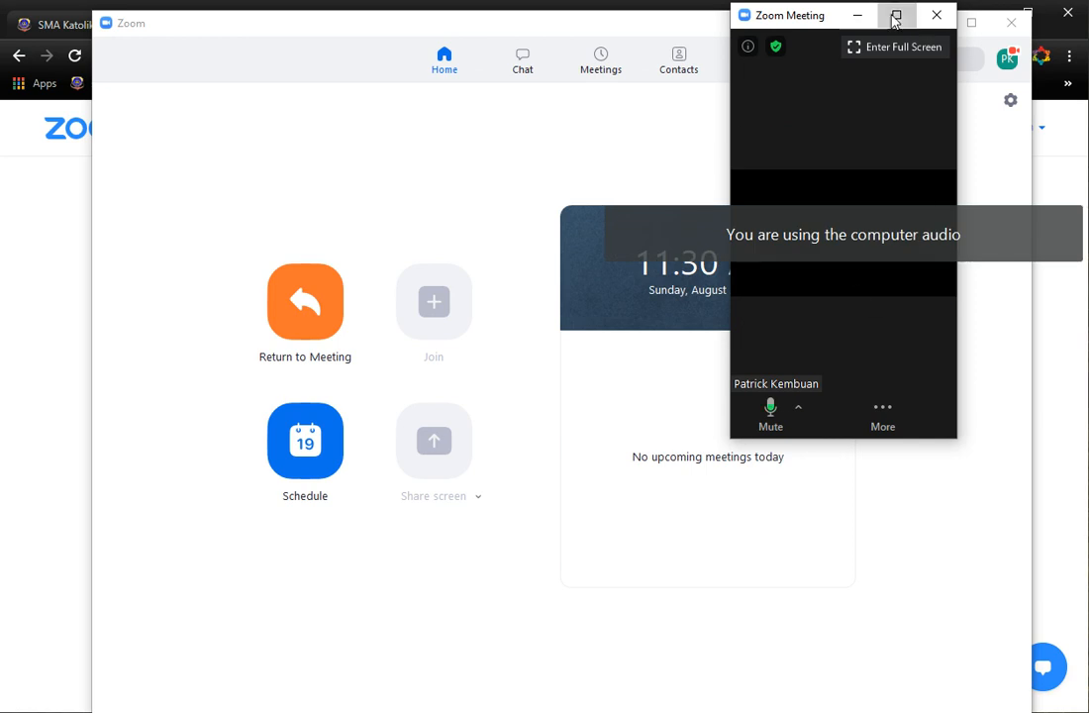
Move the Zoom Meeting window over the Zoom home window and enlarge it until the full set of meeting controls fits
click(896, 16)
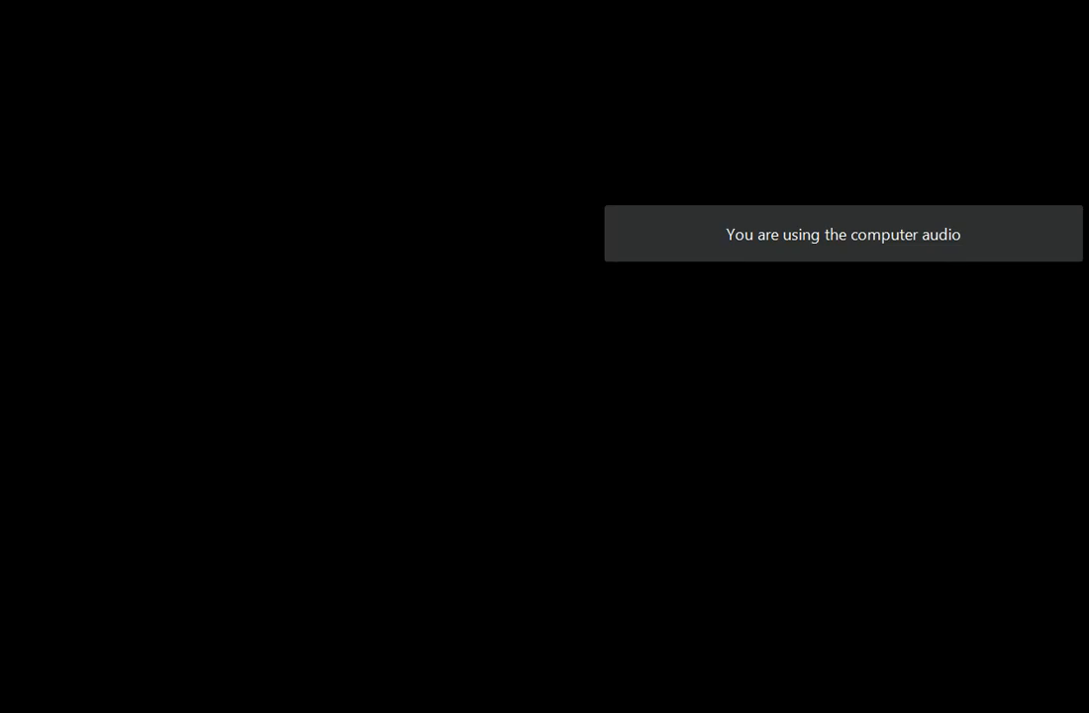
key(Escape)
drag(822, 25, 458, 128)
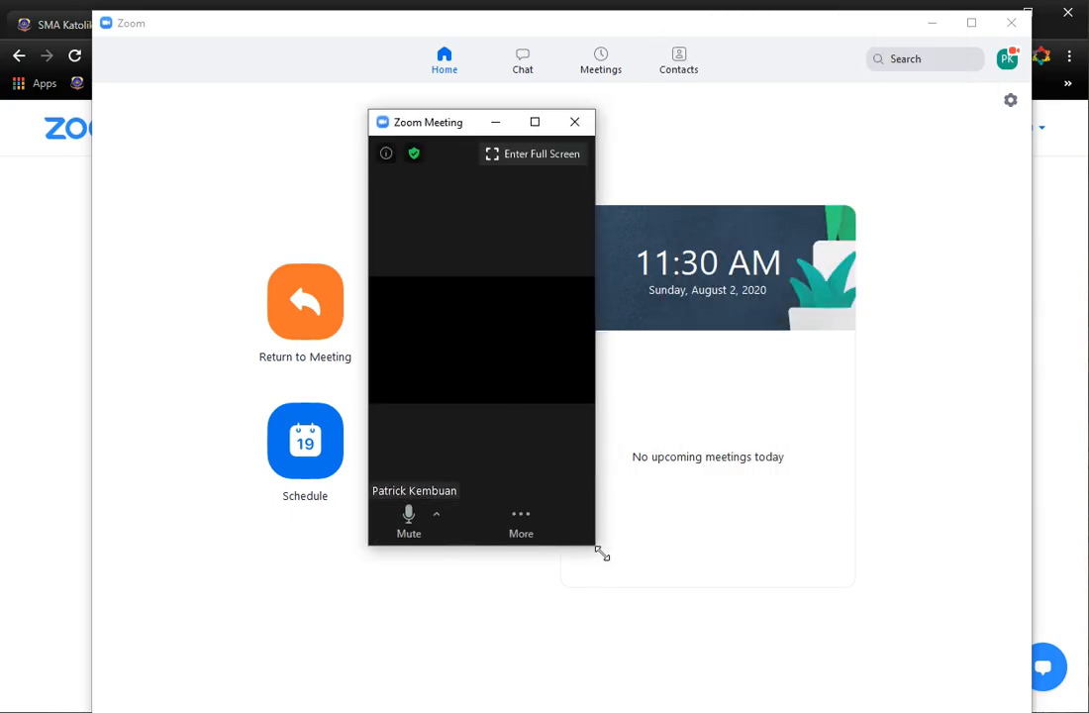
drag(608, 555, 1014, 651)
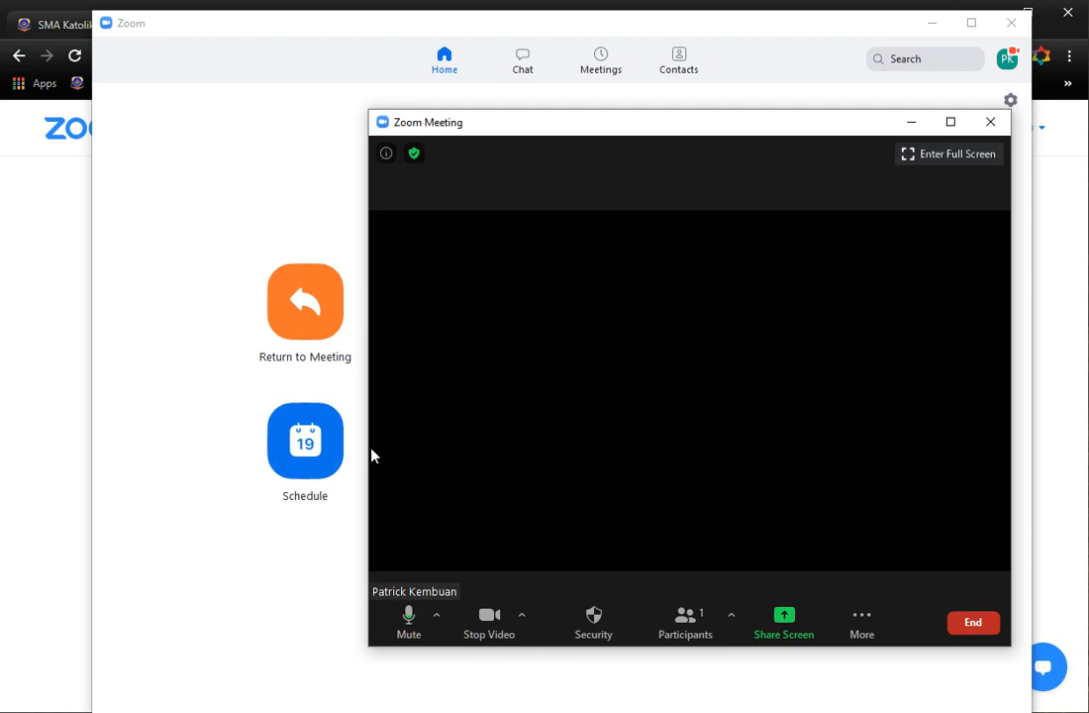
drag(369, 451, 111, 450)
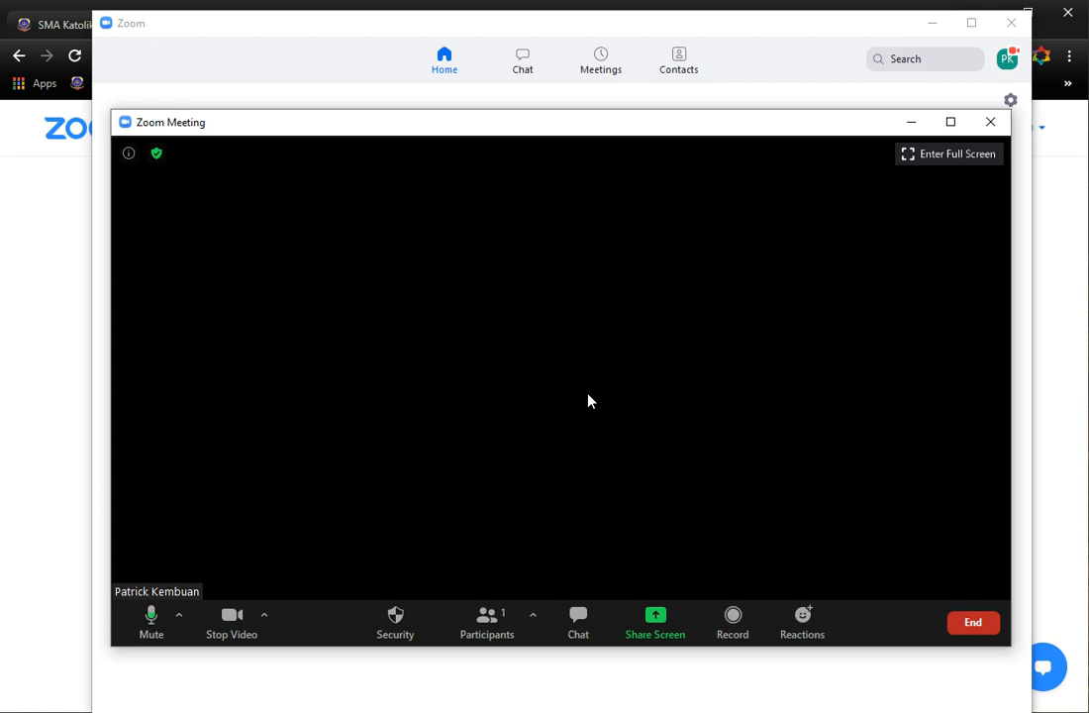
Show the meeting's participant list, then end the meeting for all and minimize Zoom
click(486, 624)
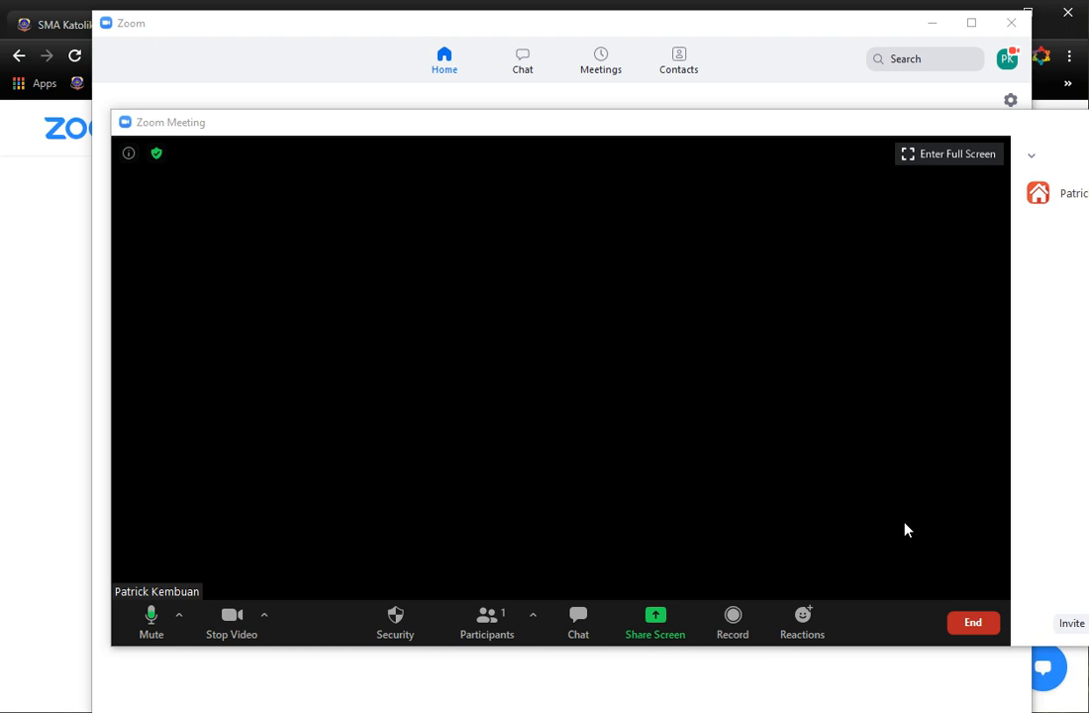
click(974, 629)
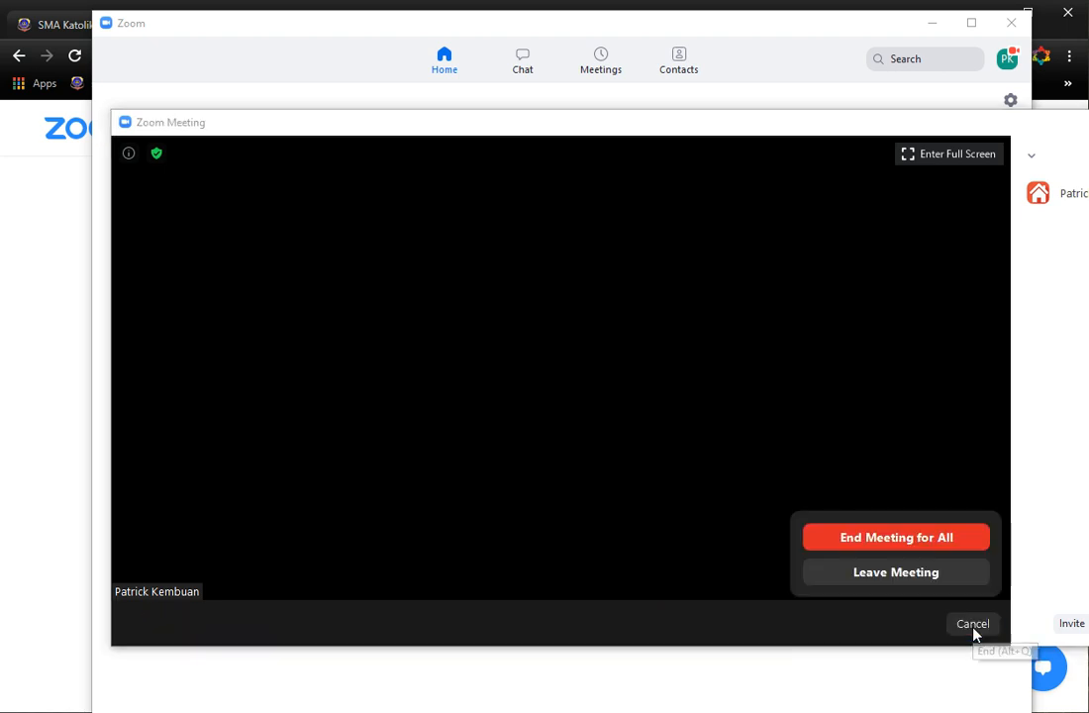
click(855, 541)
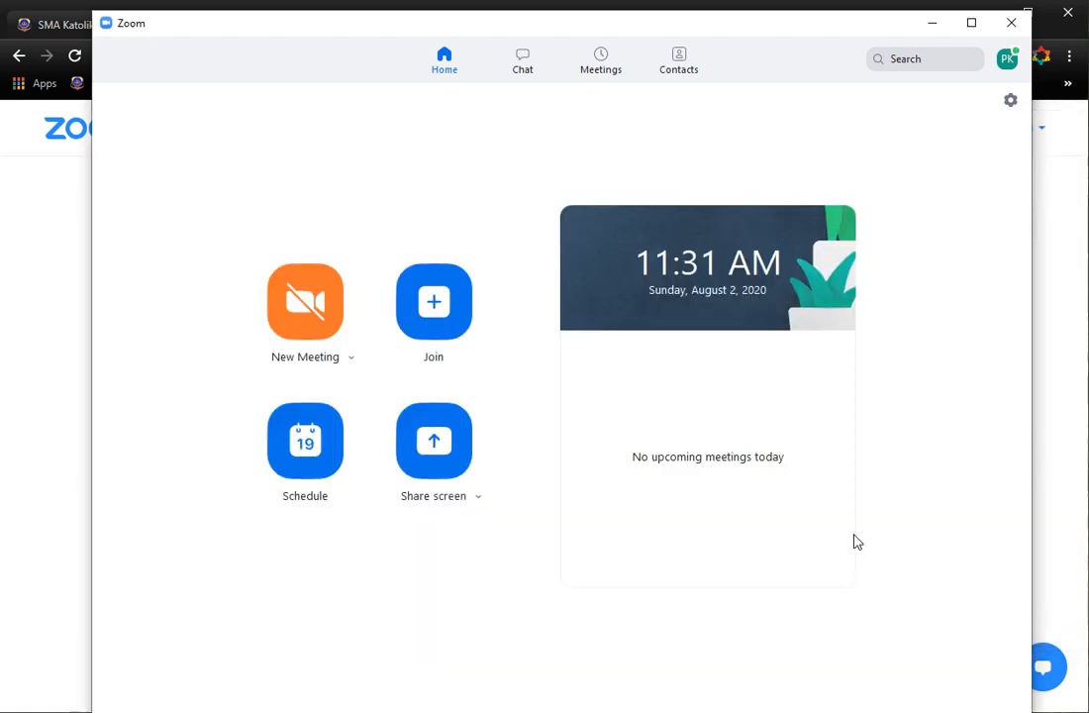
click(932, 22)
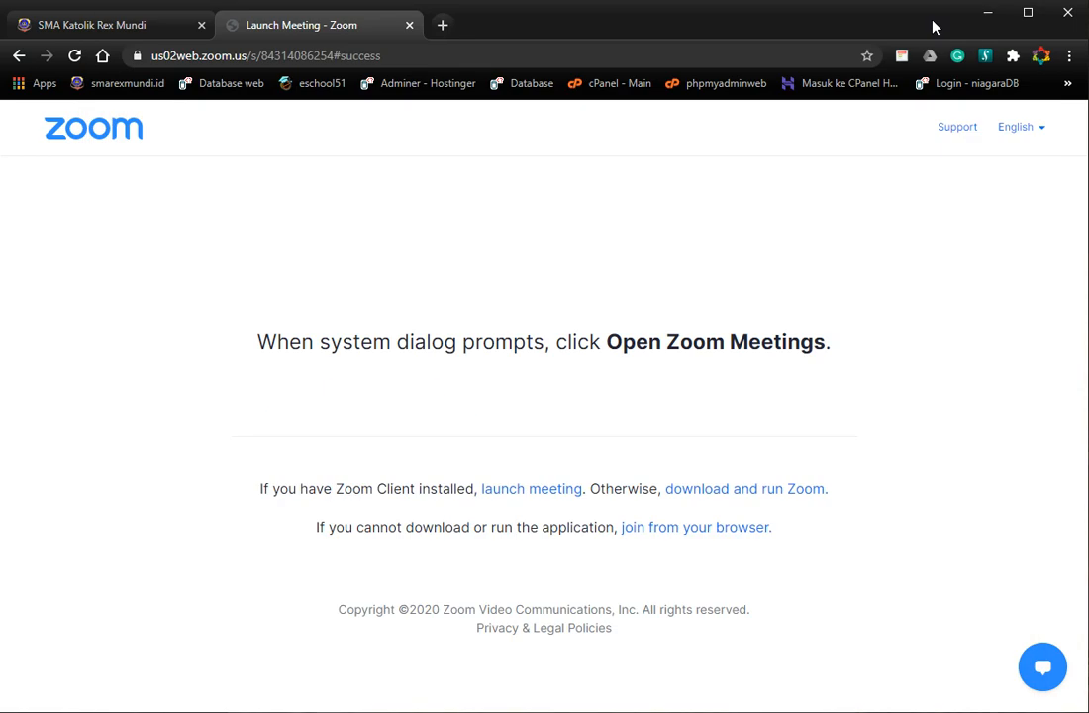
Return to the school site in the browser and set the Tatap Muka 1 class's status to Tidak Aktif
click(79, 28)
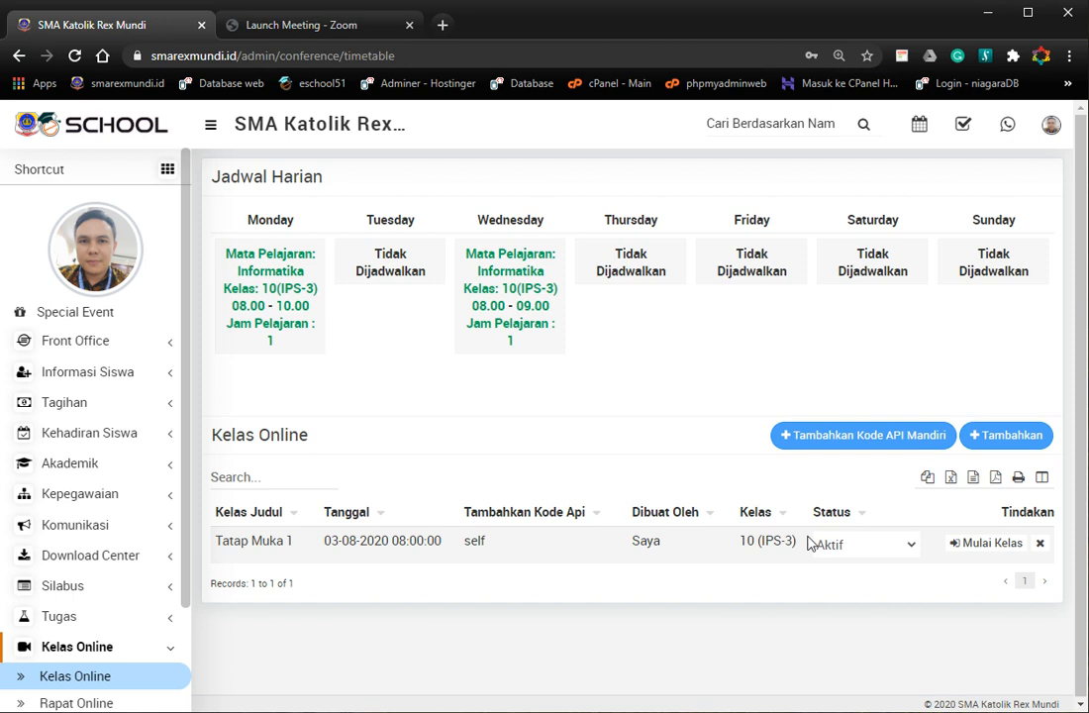
click(837, 545)
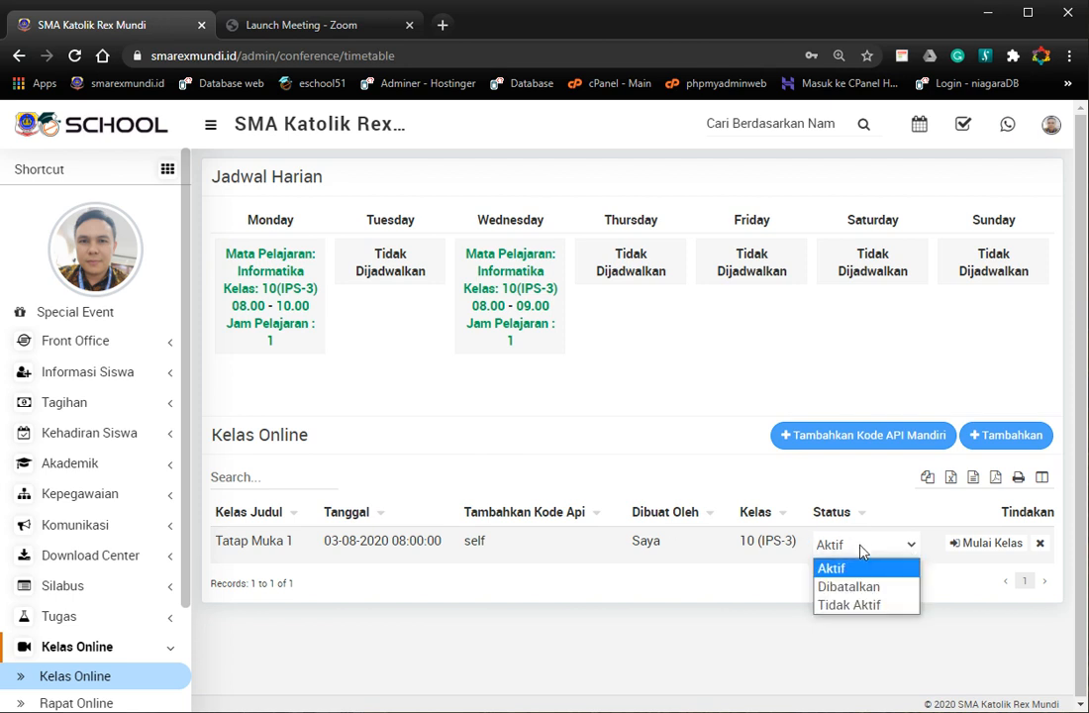
click(860, 605)
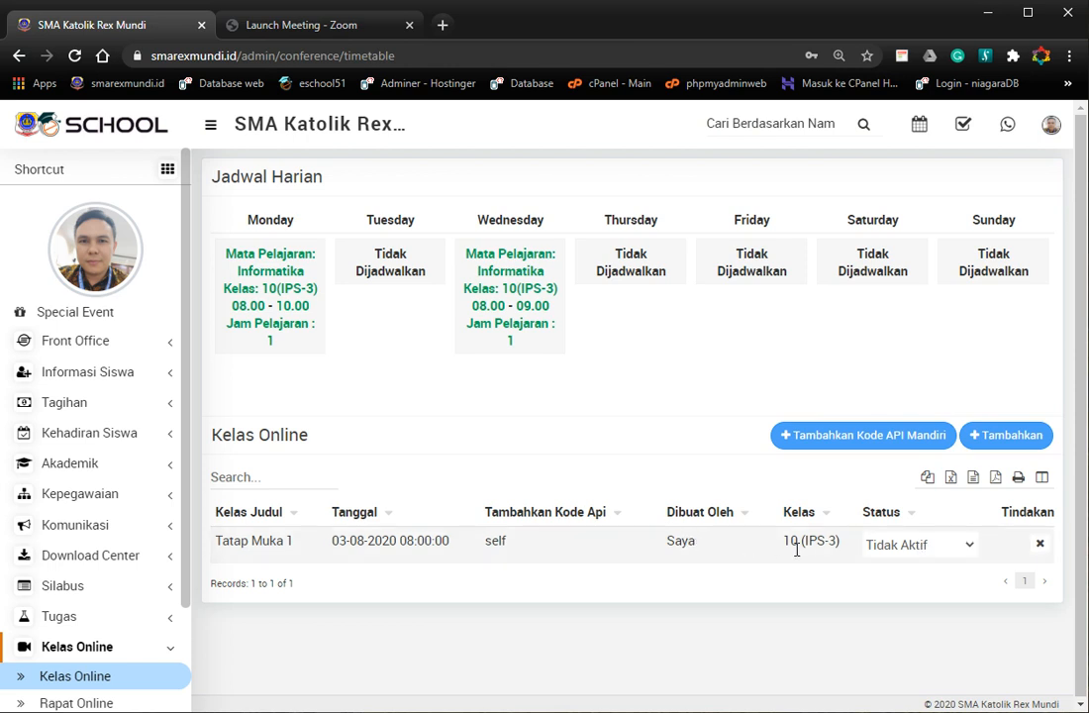
drag(782, 544, 844, 545)
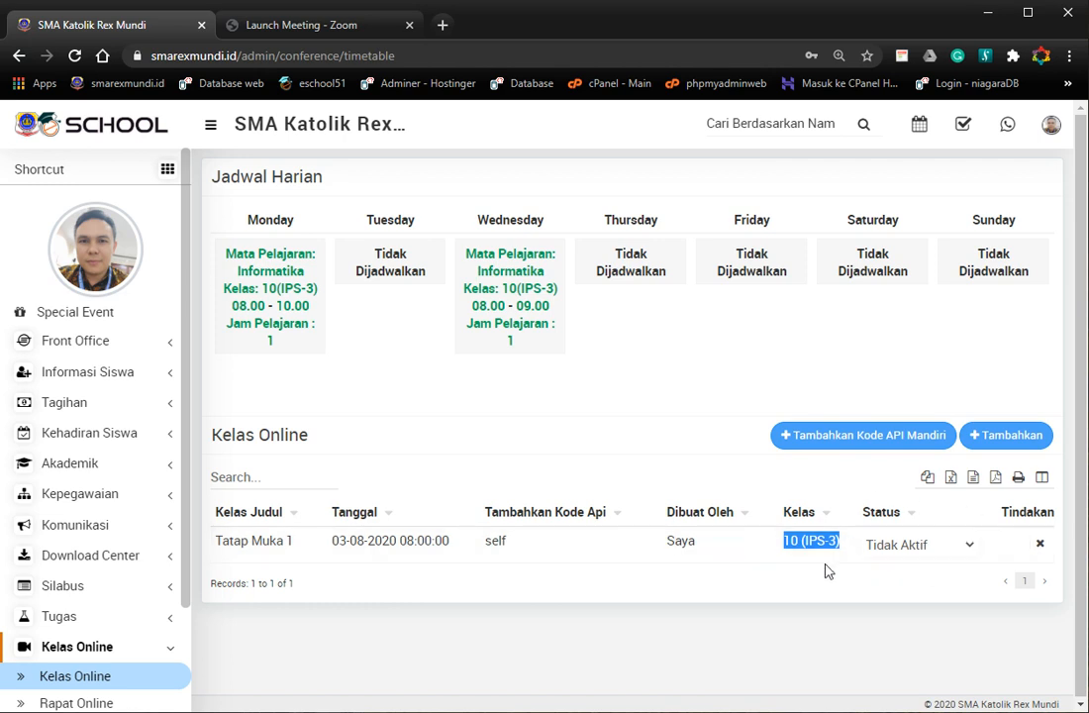
click(782, 566)
click(922, 546)
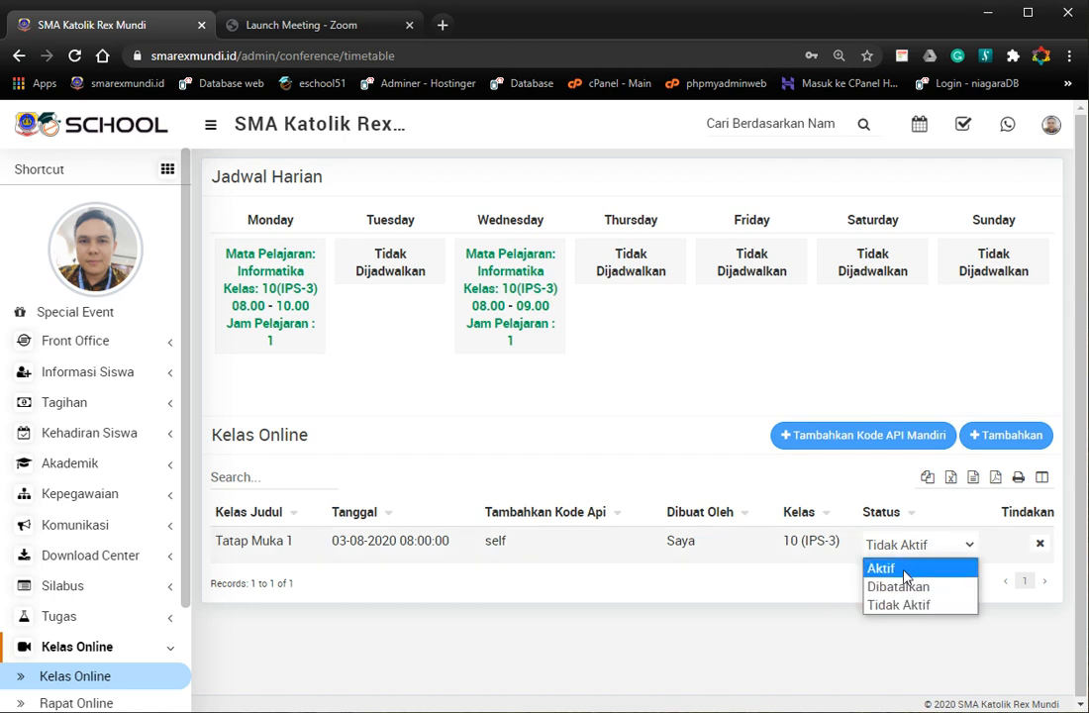
click(535, 559)
Add a new online class with the title "Tatap Muka 2"
click(986, 438)
click(401, 255)
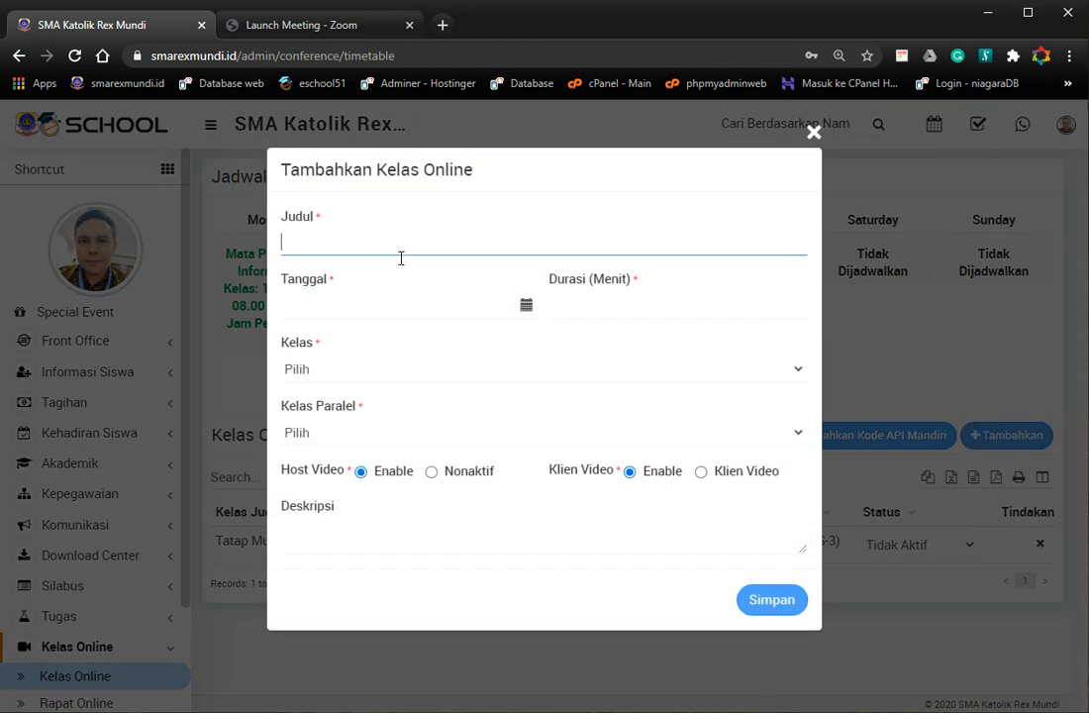
text(Tatap Muka 2)
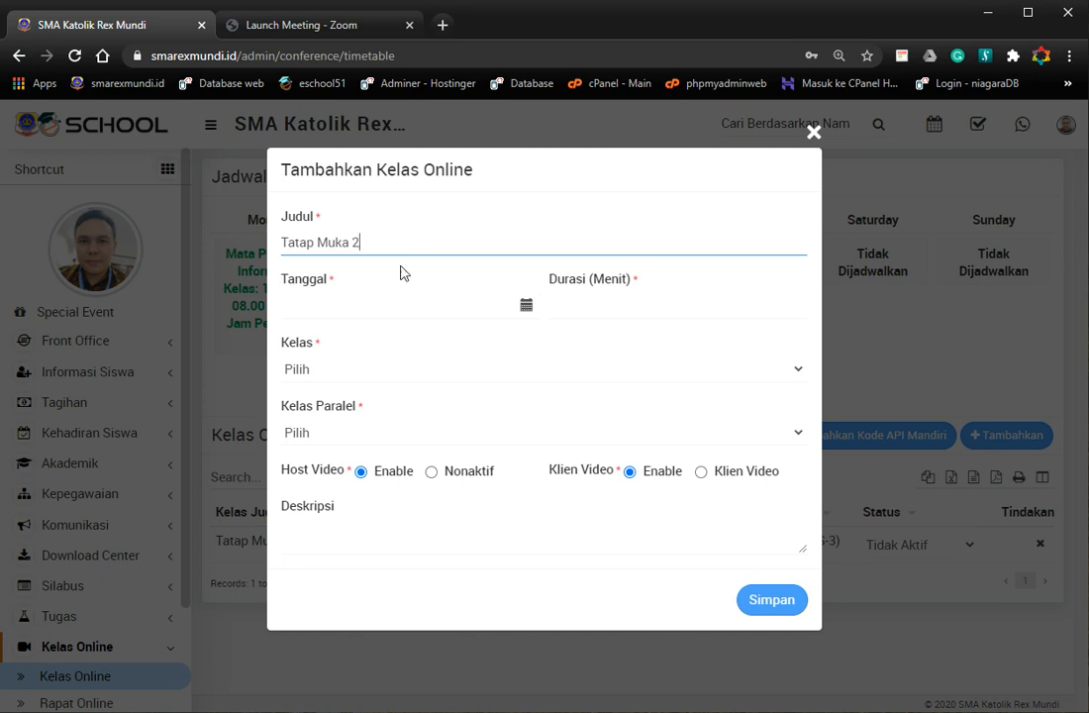
click(526, 305)
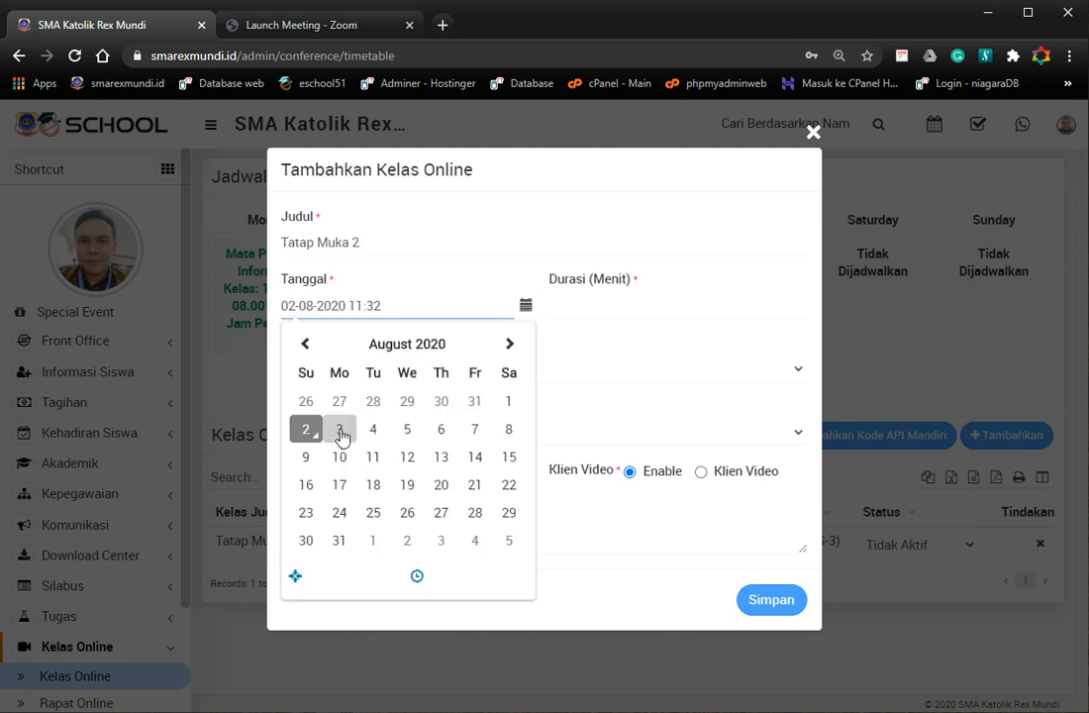
click(339, 433)
click(417, 576)
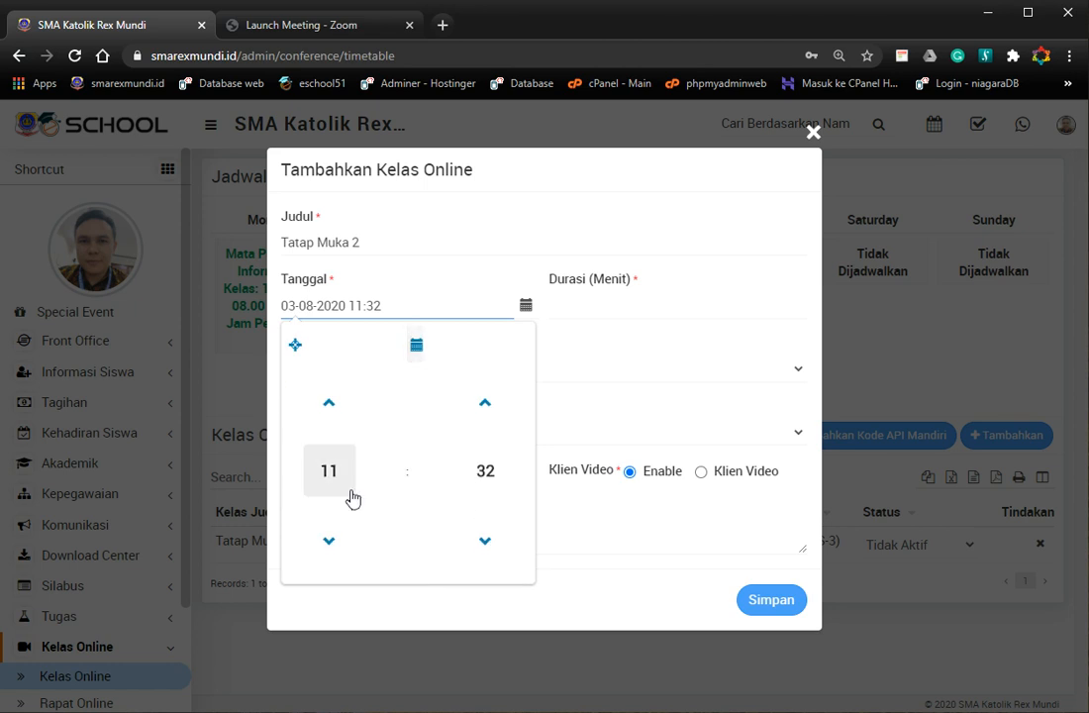
click(342, 485)
click(437, 451)
click(488, 481)
click(316, 394)
click(629, 368)
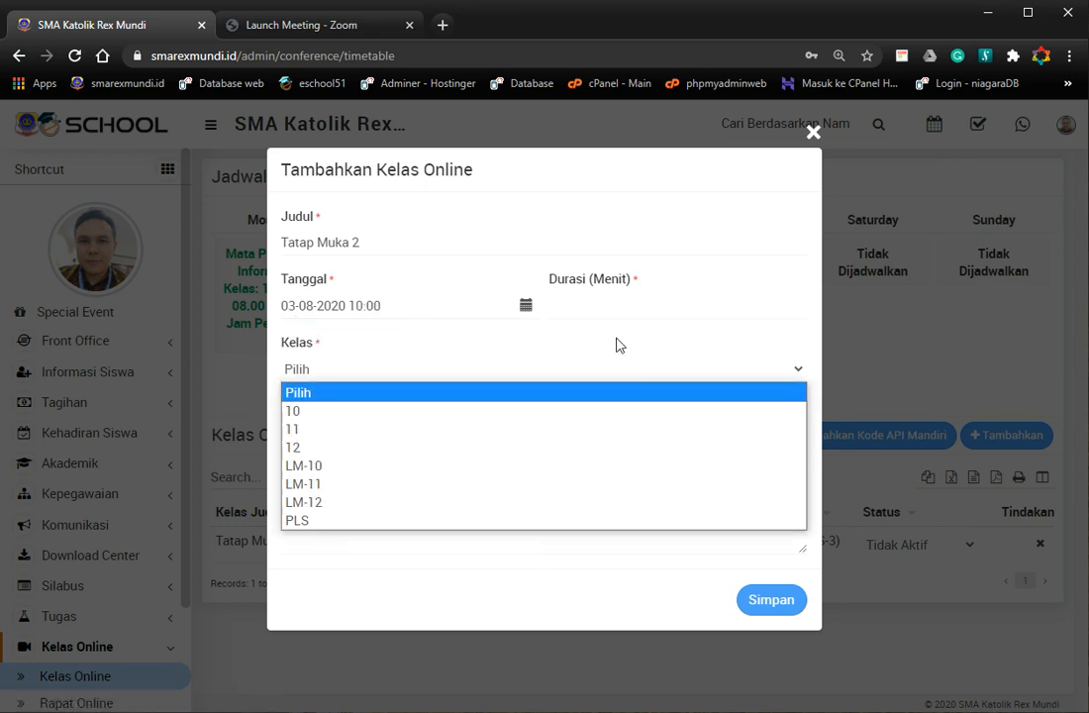
click(604, 315)
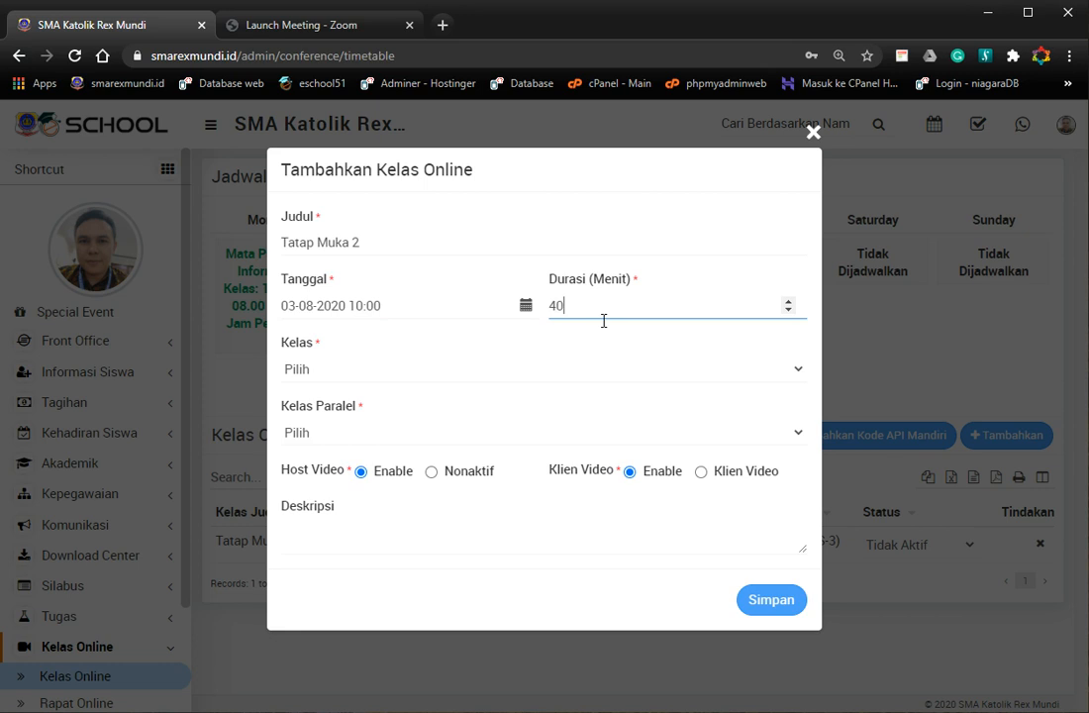
Assign the Tatap Muka 2 class to Kelas 10 with Kelas Paralel IPS-3 and save it
click(616, 378)
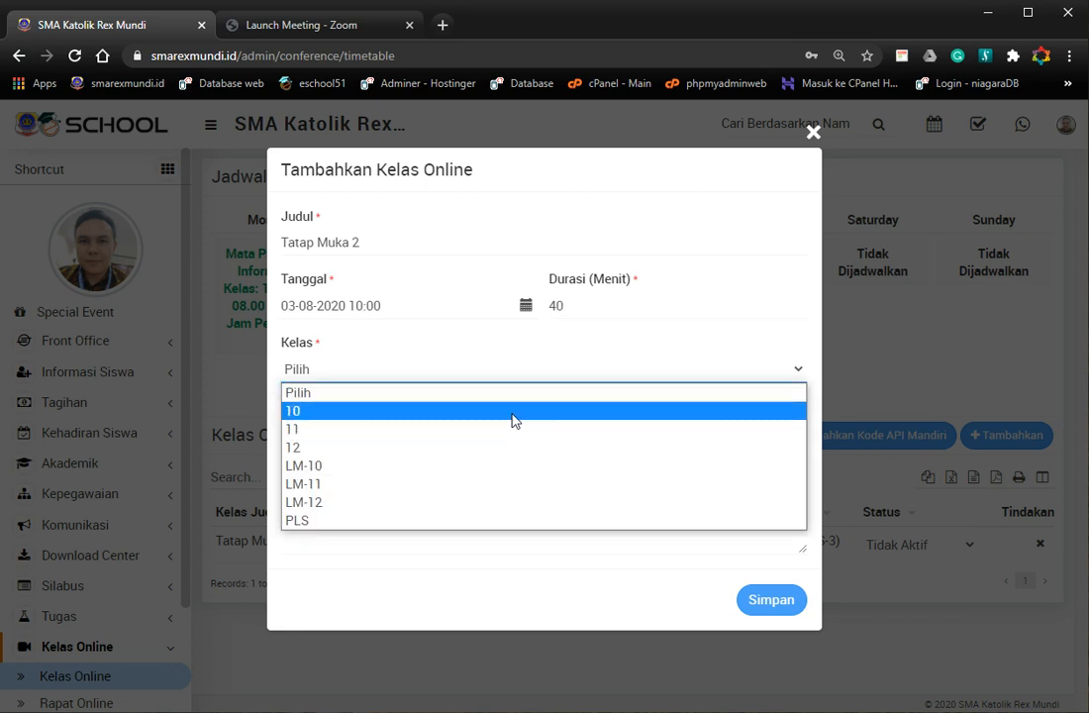
click(510, 416)
click(391, 436)
click(301, 583)
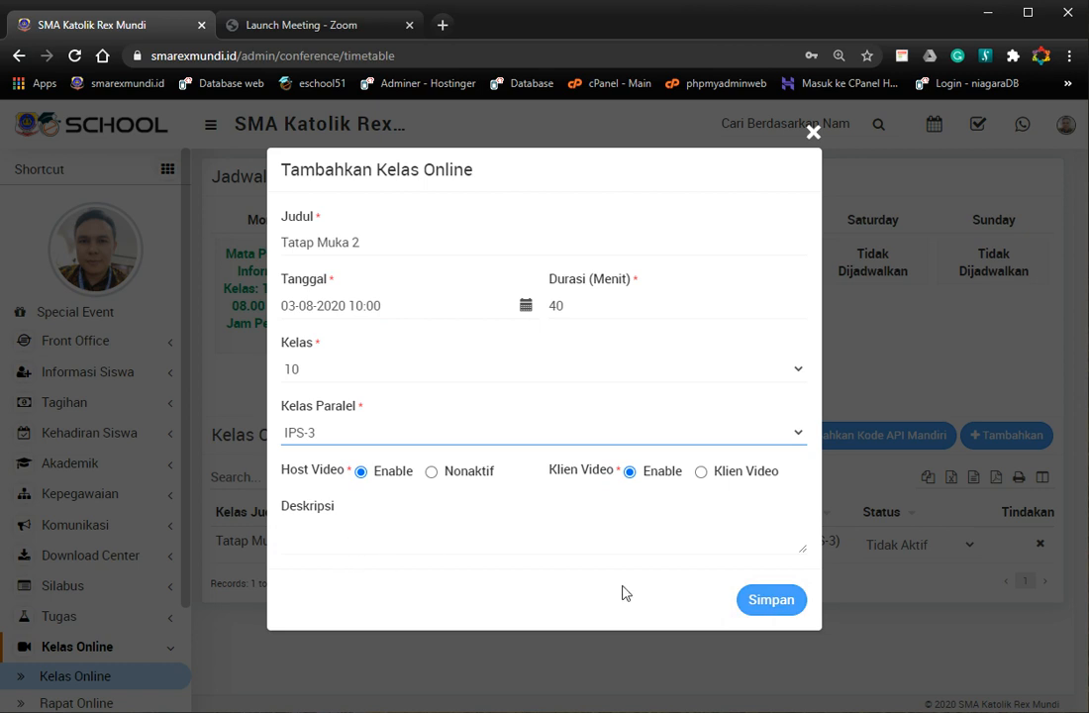
click(763, 601)
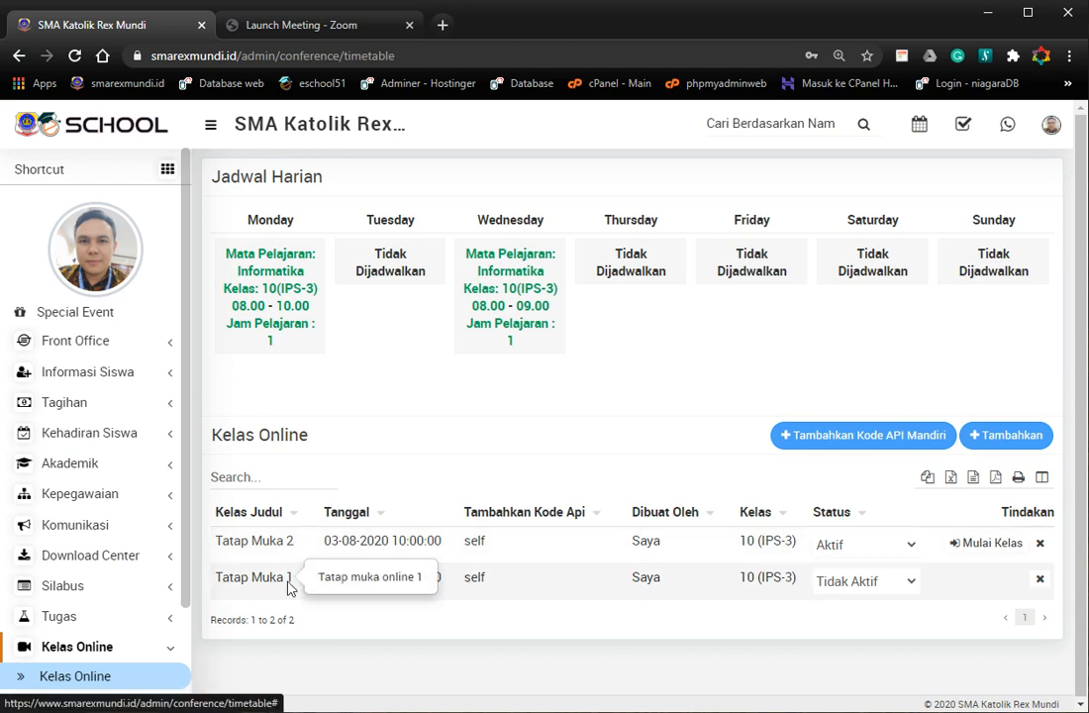
Set the Tatap Muka 2 class's status to Tidak Aktif
click(843, 544)
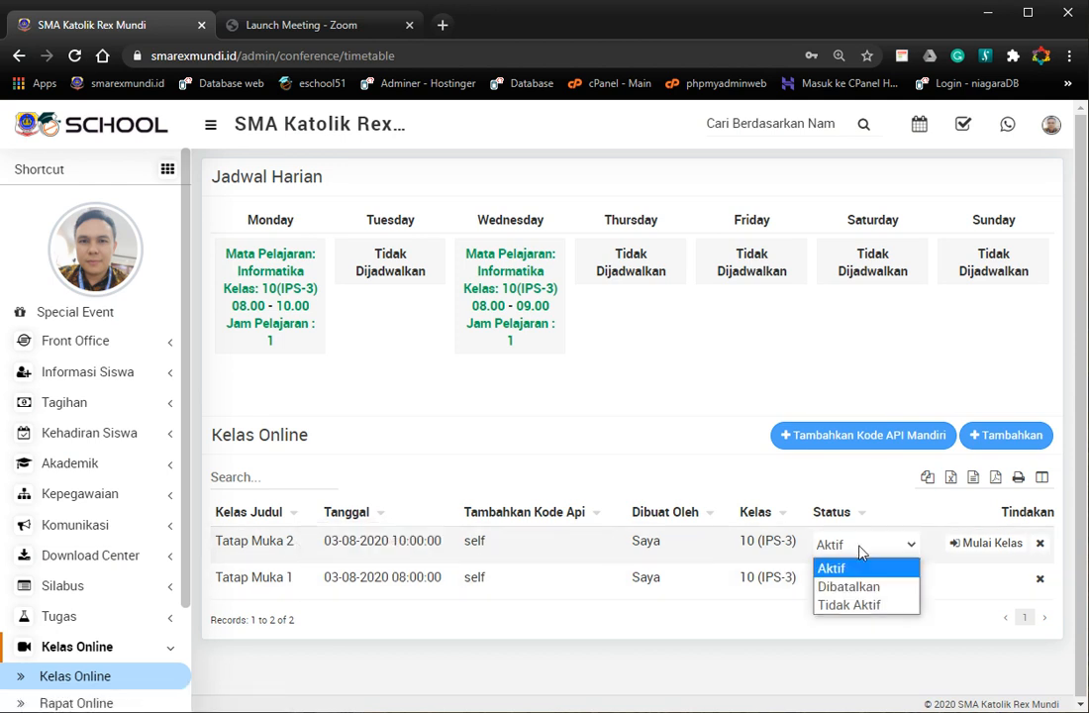
click(842, 604)
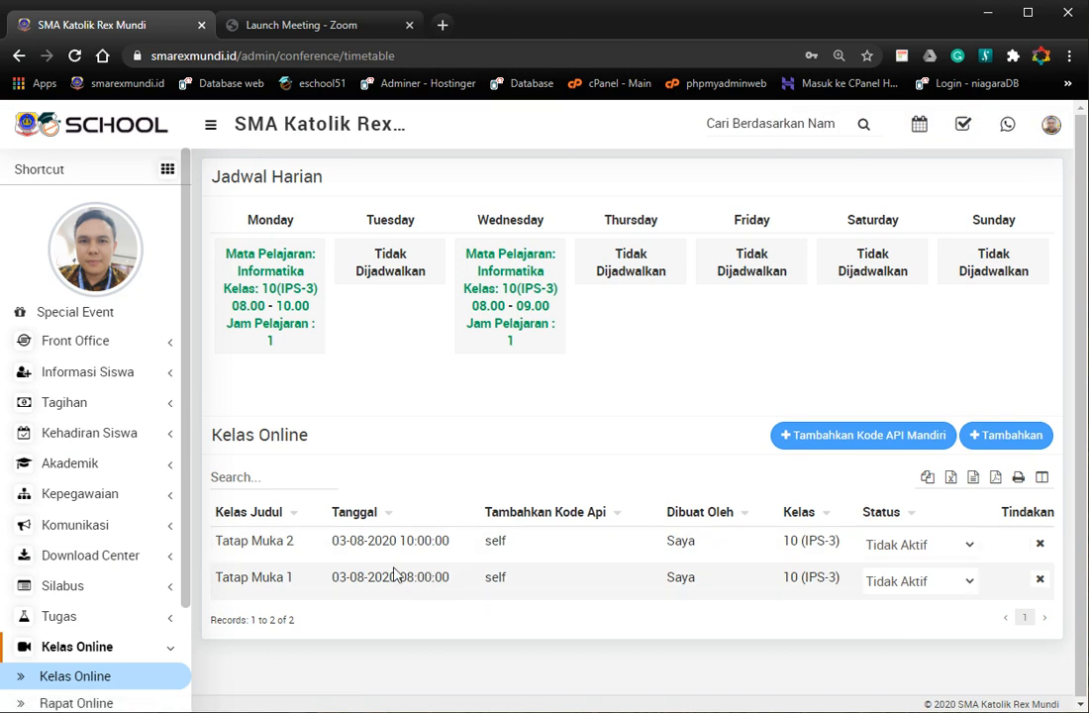
Switch the 08:00 Tatap Muka 1 class's status to Aktif and back to Tidak Aktif
drag(400, 580, 456, 579)
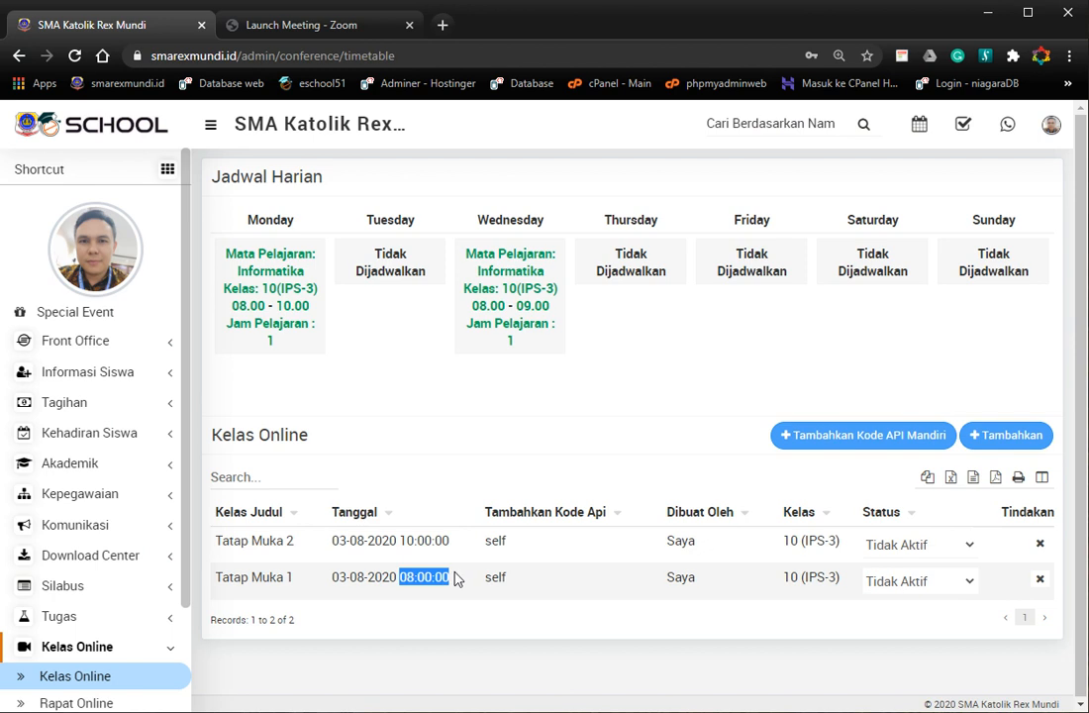
click(921, 592)
click(913, 601)
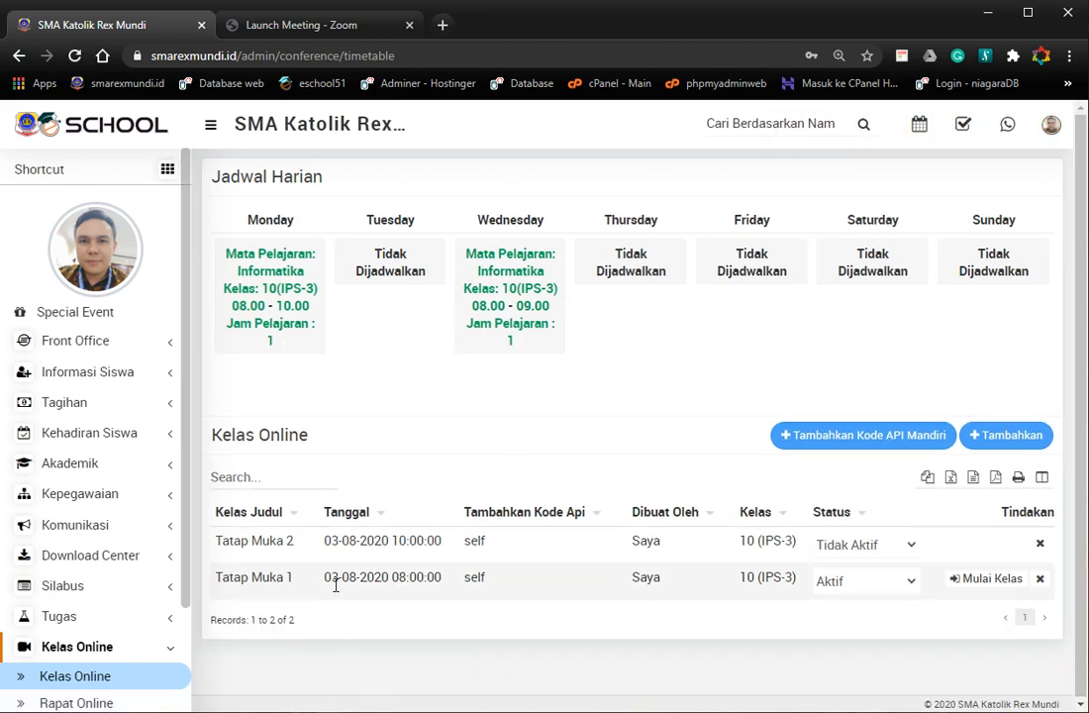
drag(393, 579, 447, 583)
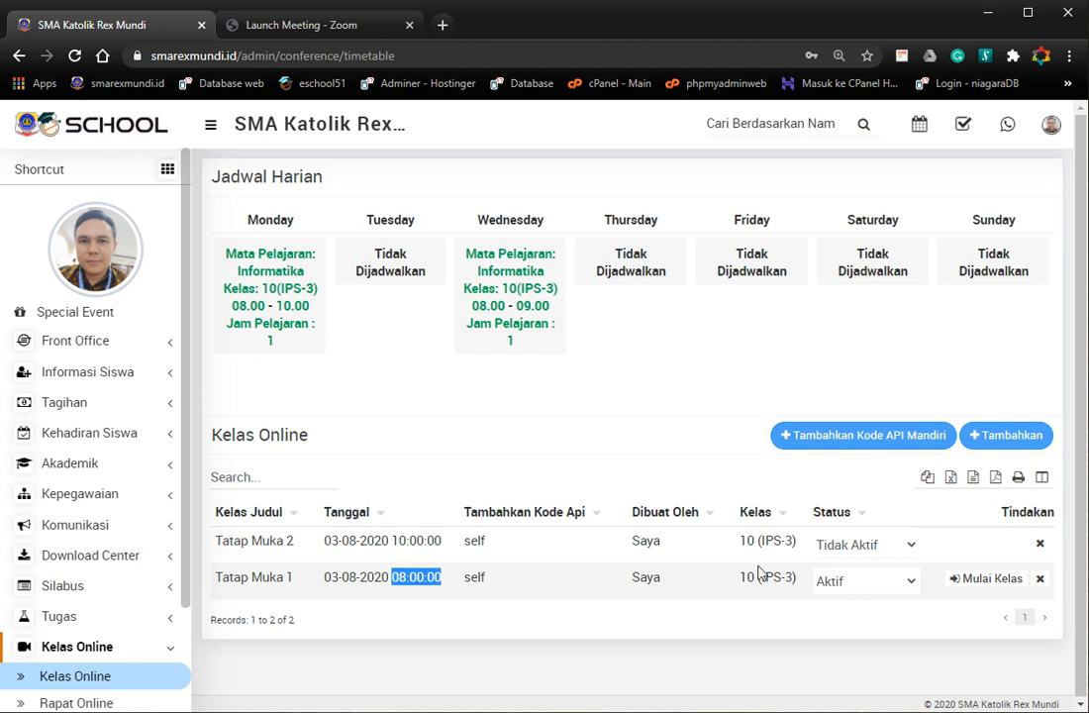
click(860, 582)
click(862, 643)
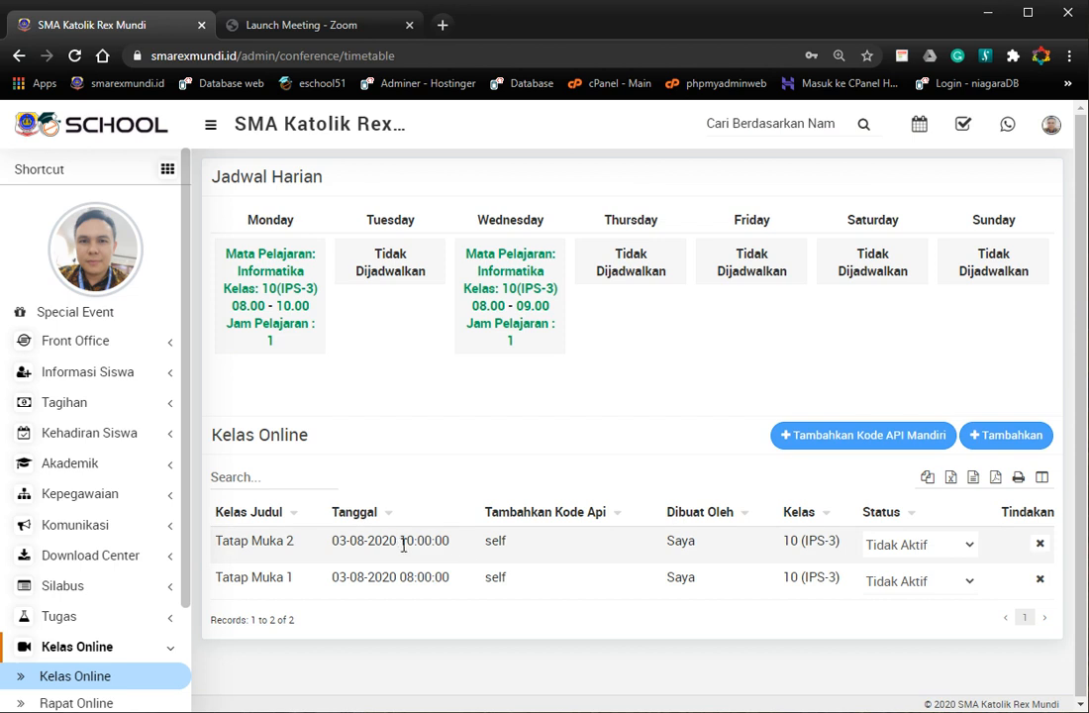
Switch the 10:00 Tatap Muka 2 class's status to Aktif and back to Tidak Aktif
drag(399, 541, 457, 544)
click(912, 544)
click(911, 566)
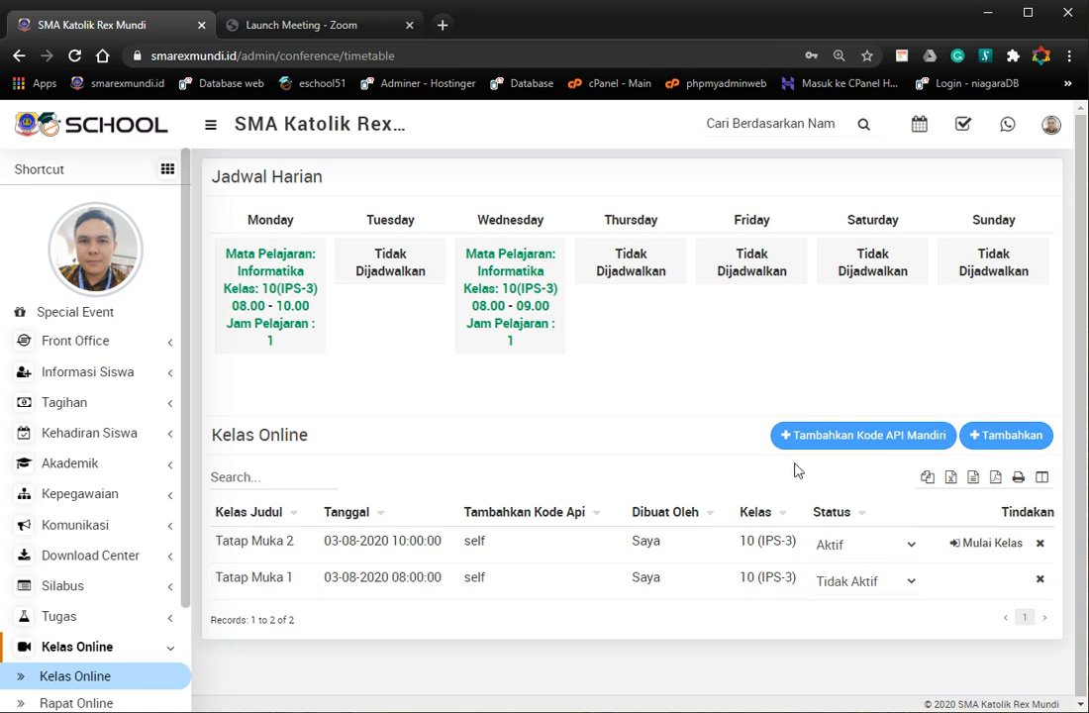
click(858, 546)
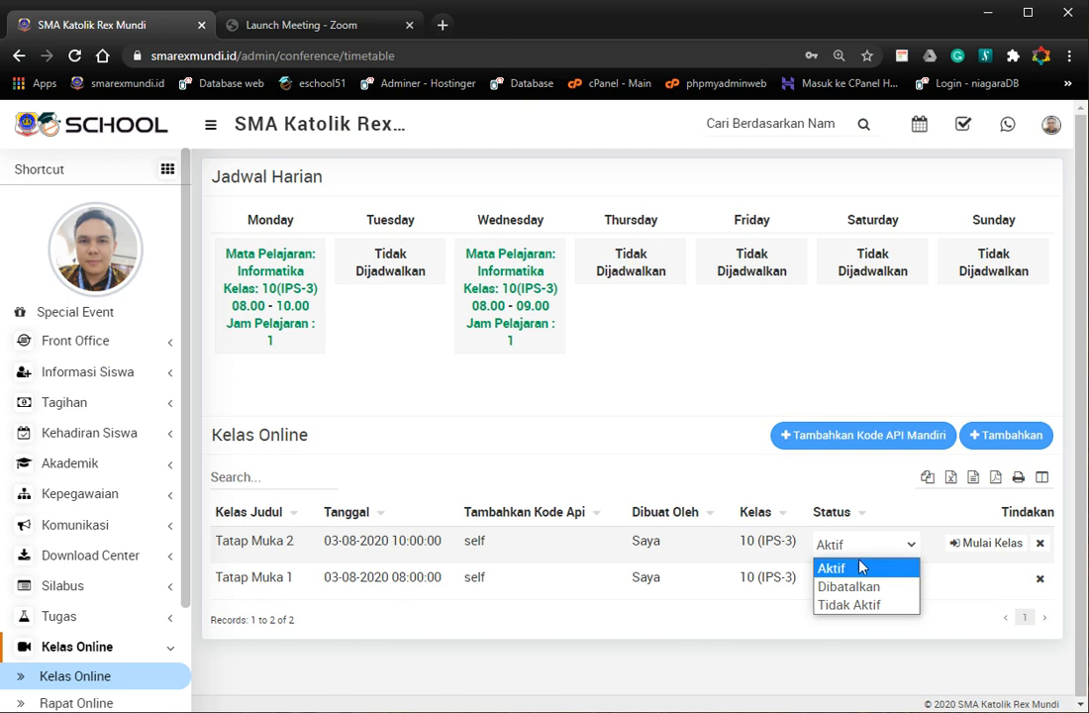
click(867, 605)
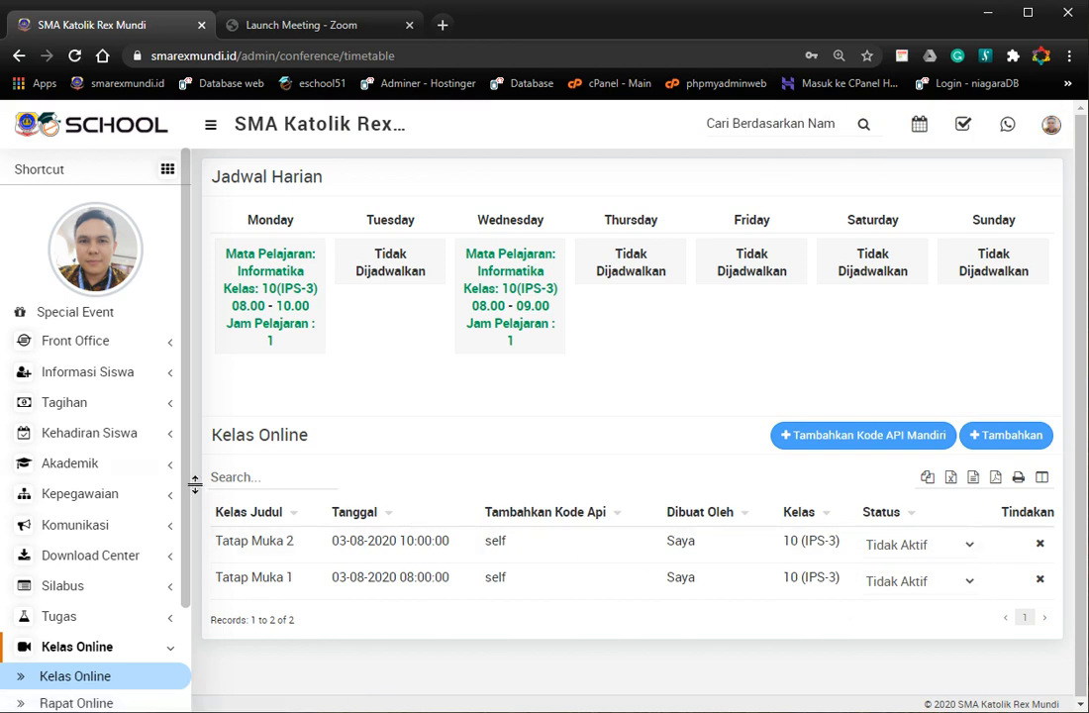
Search Laporan Kelas Online for Kelas 10 with Kelas Paralel IPS-3 and check the Tatap Muka 2 class's list of joined students
drag(191, 480, 193, 601)
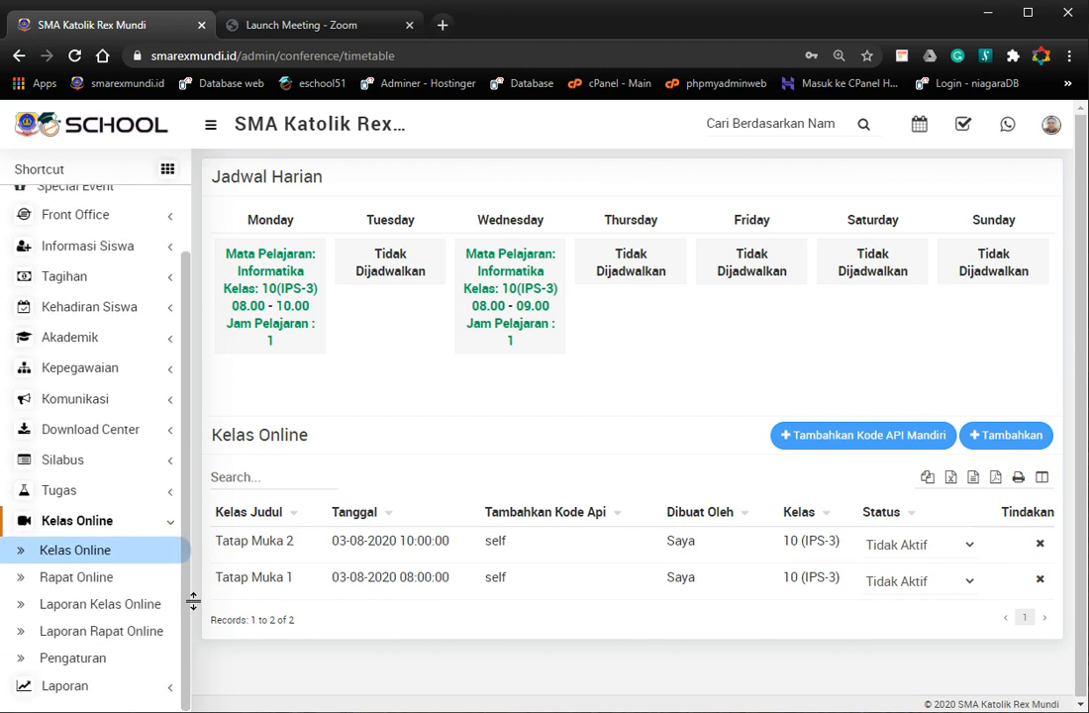
click(100, 606)
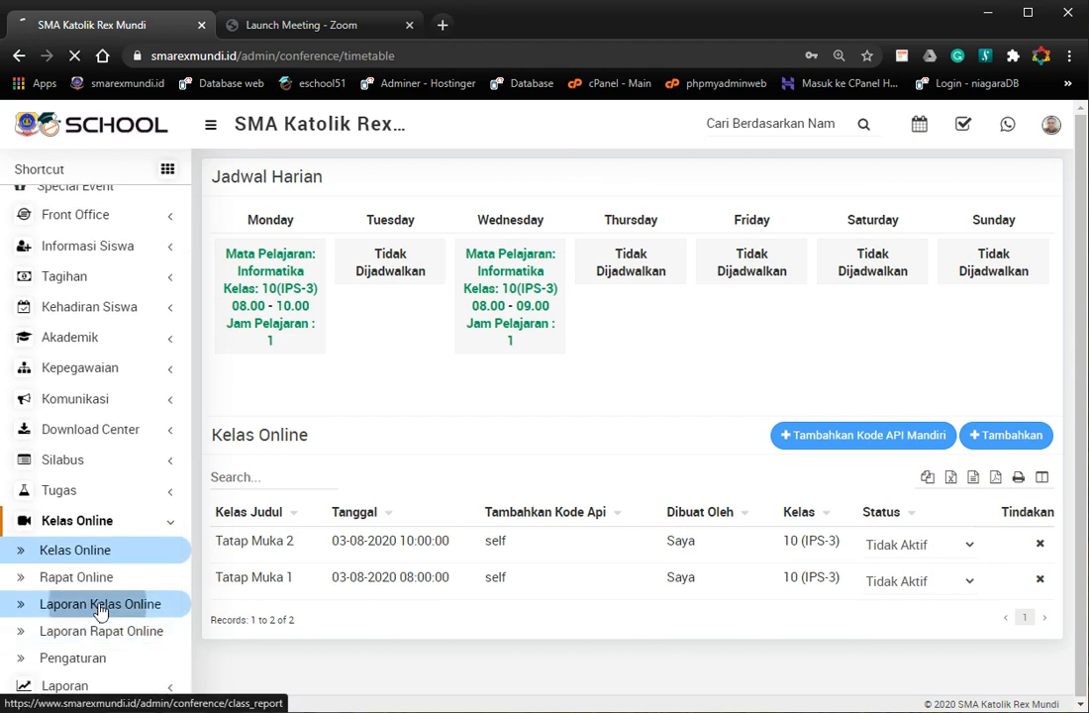
click(444, 250)
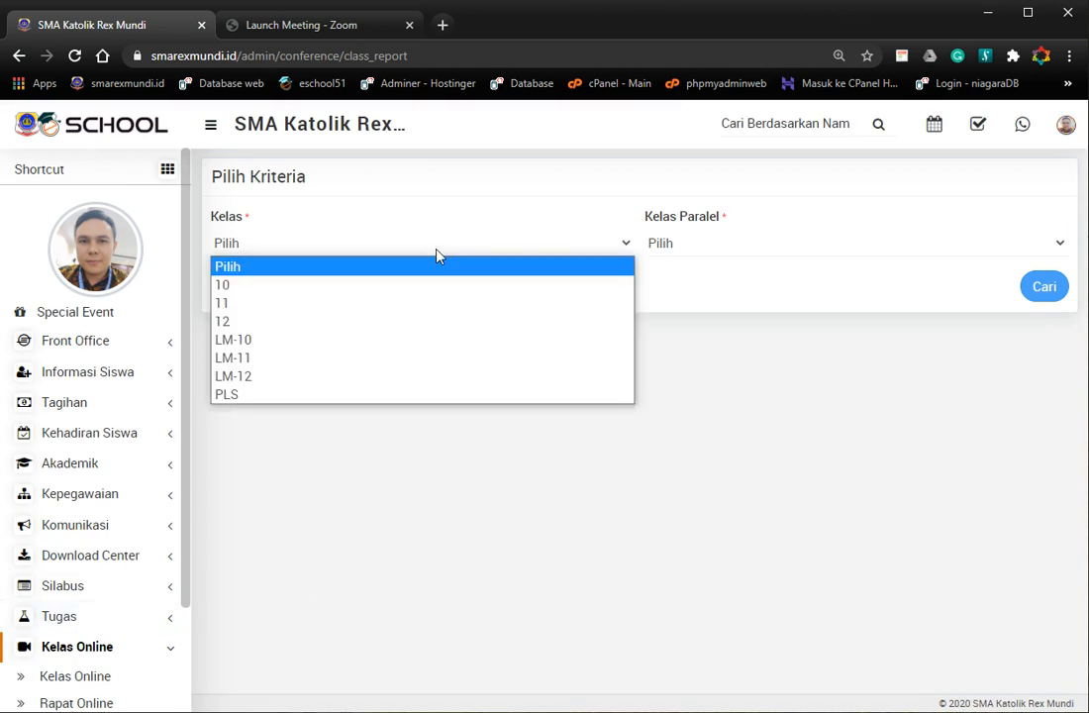
click(438, 284)
click(752, 243)
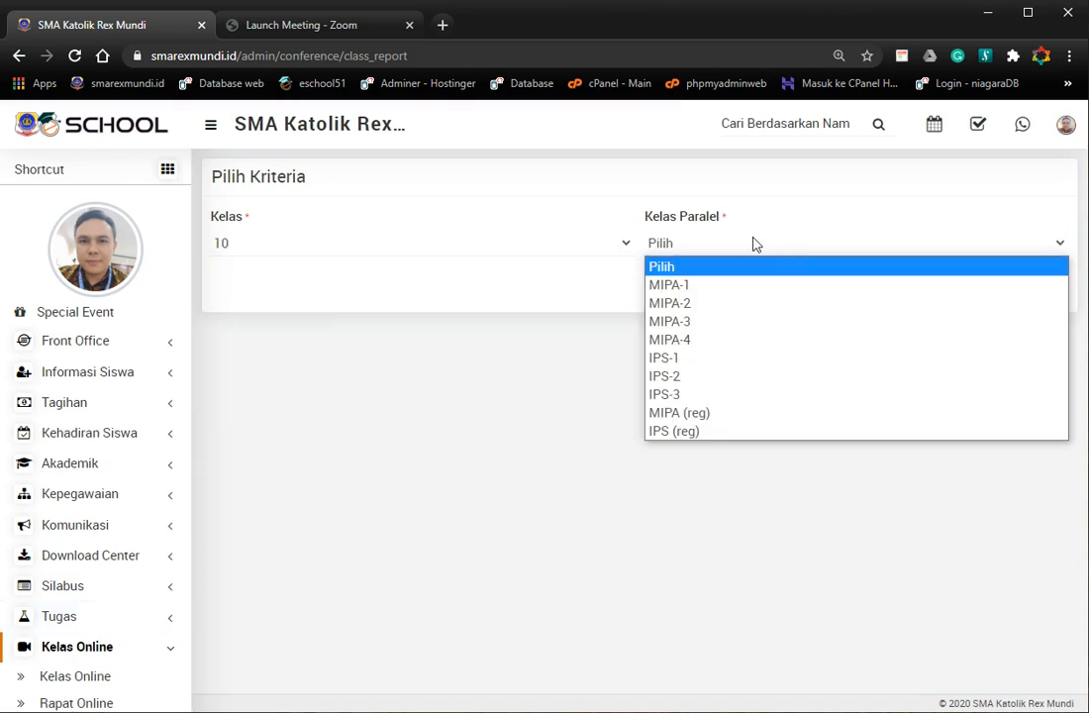
click(714, 392)
click(1049, 286)
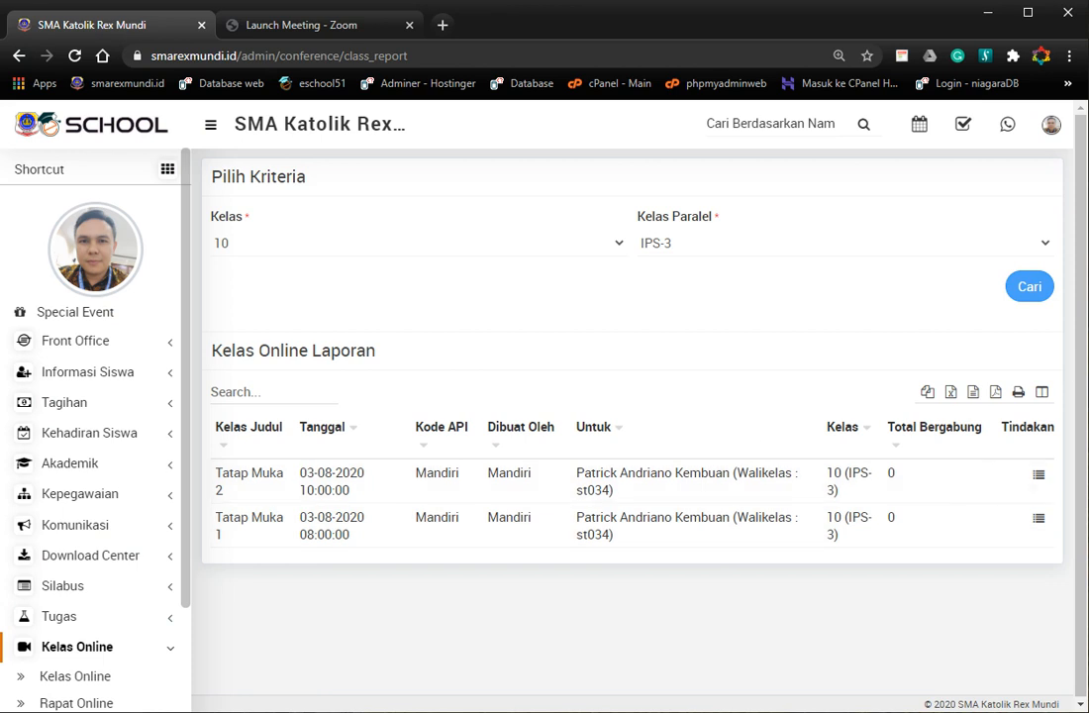
click(1050, 476)
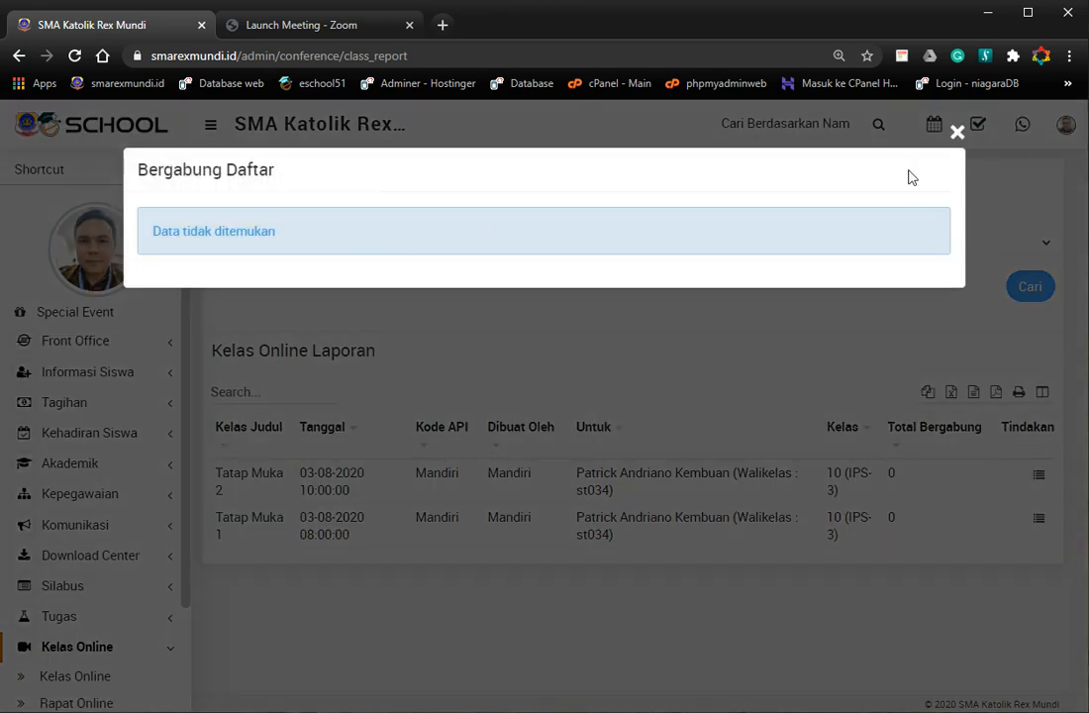
click(958, 136)
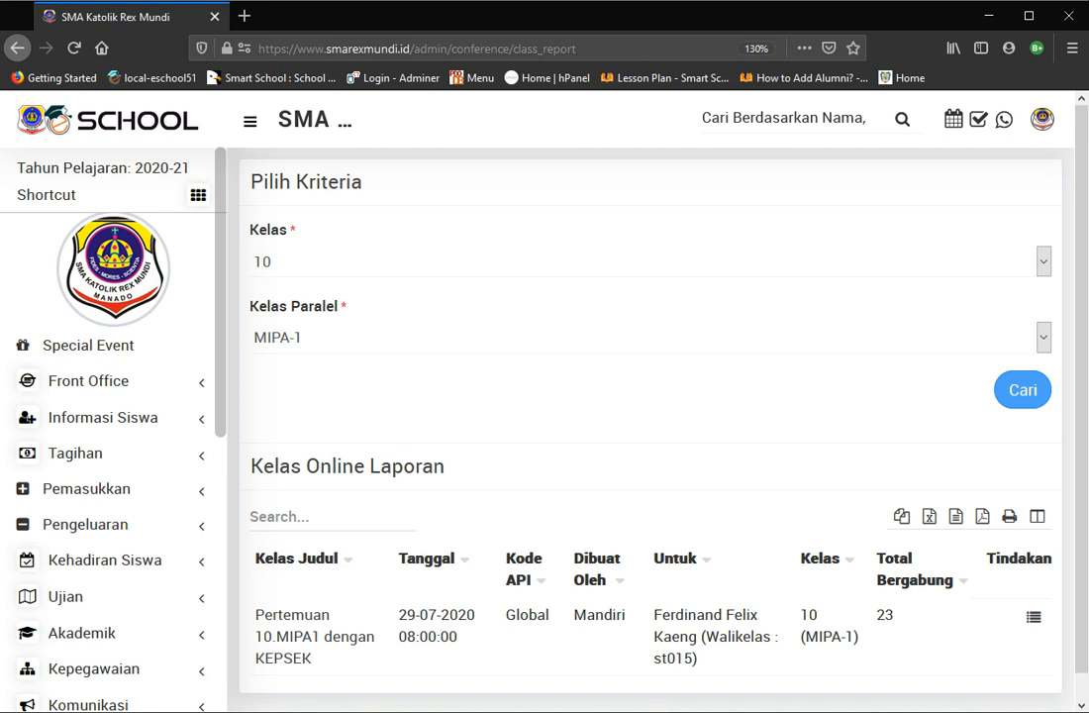
In the Firefox window's class 10 MIPA-1 report, review the list of students who joined Pertemuan 10.MIPA1 dengan KEPSEK and close it
scroll(676, 562, down, 1)
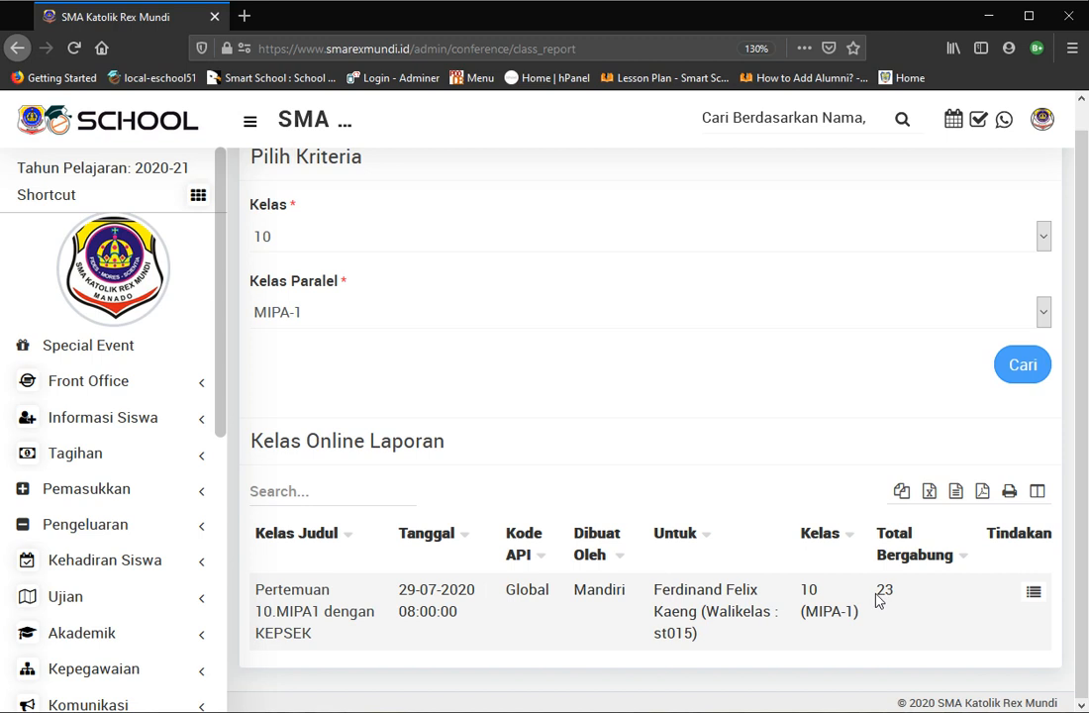
drag(898, 601, 904, 596)
click(1034, 593)
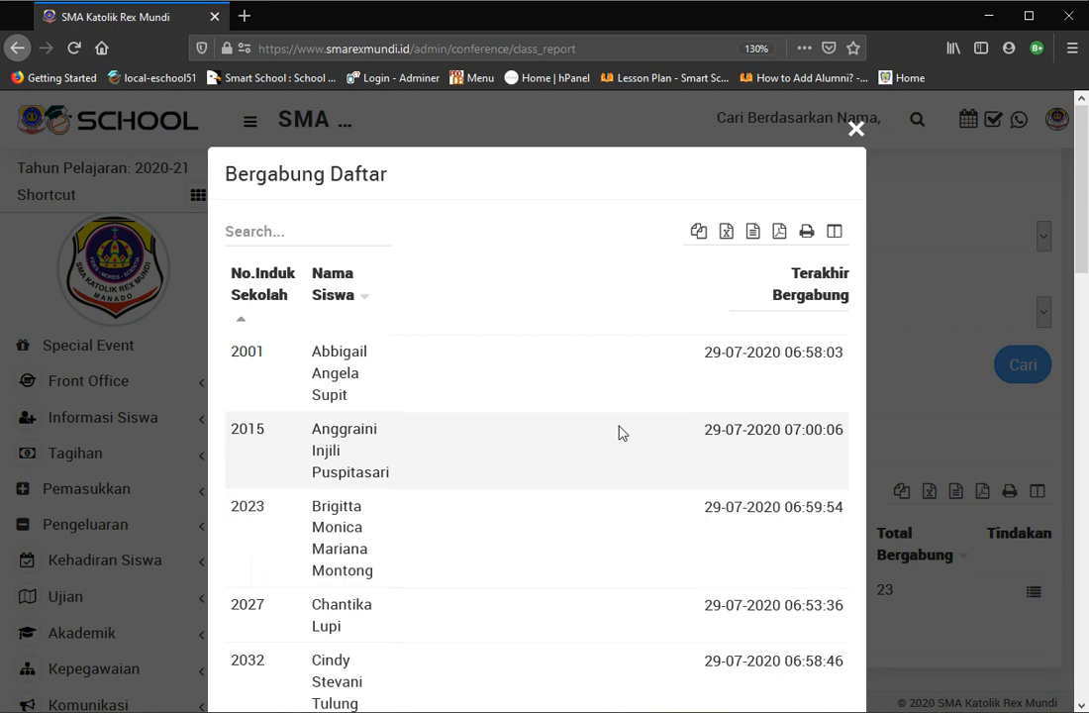
scroll(790, 592, down, 6)
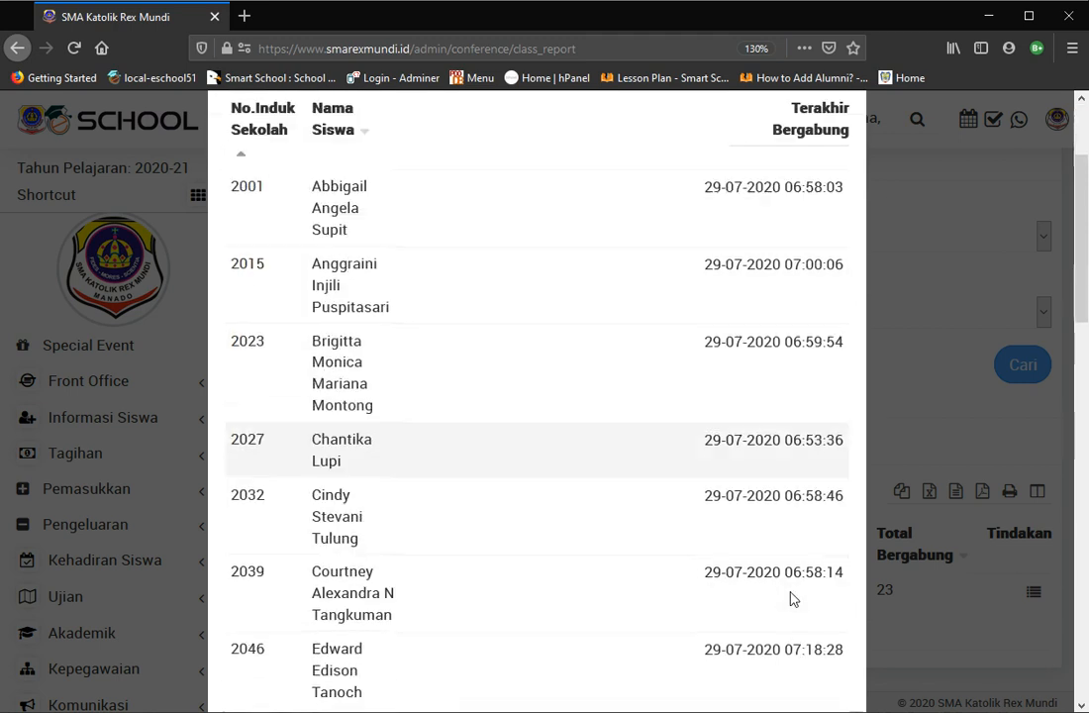
scroll(787, 587, up, 5)
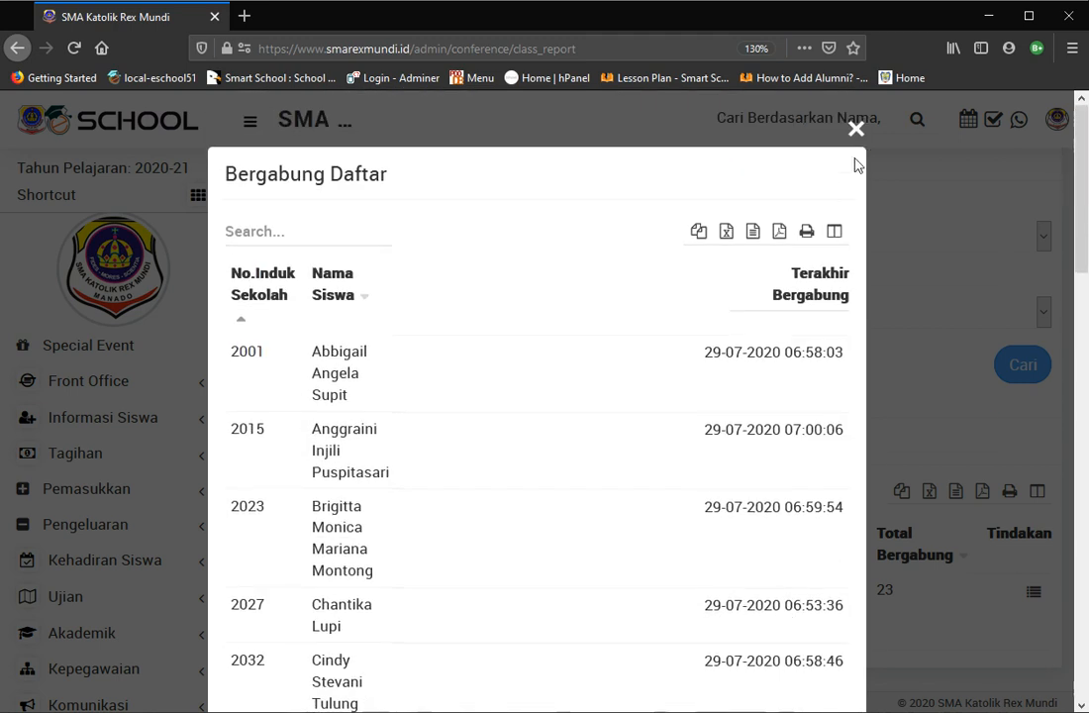
click(857, 129)
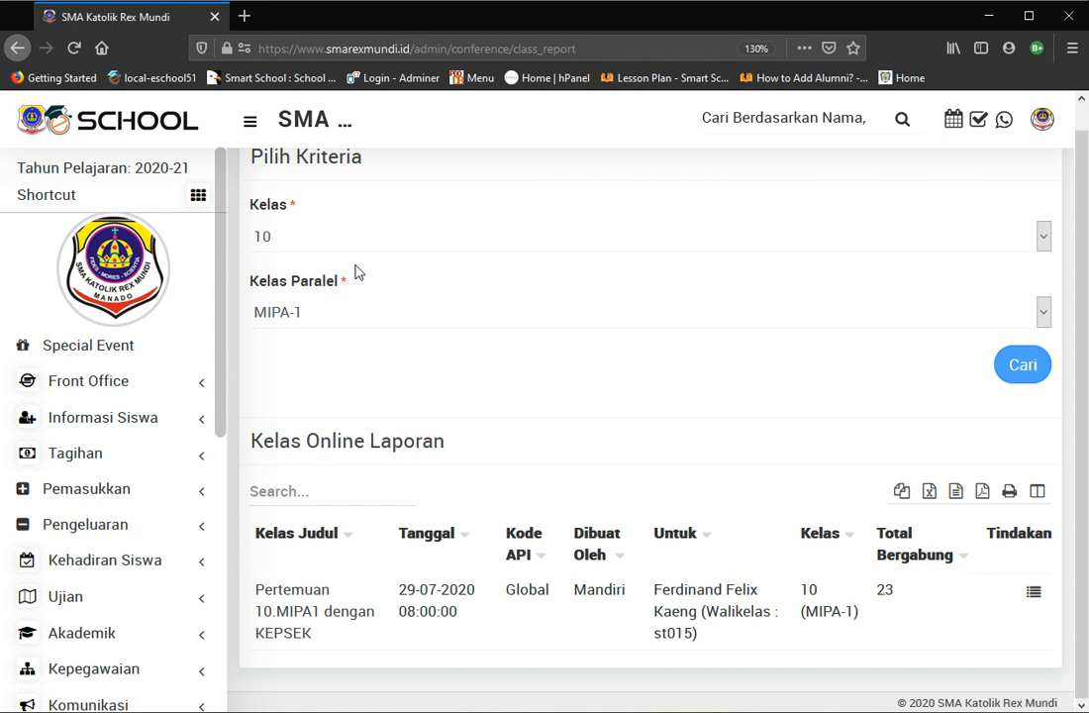
Locate the Kelas Online section's pages in the site navigation
drag(224, 389, 232, 621)
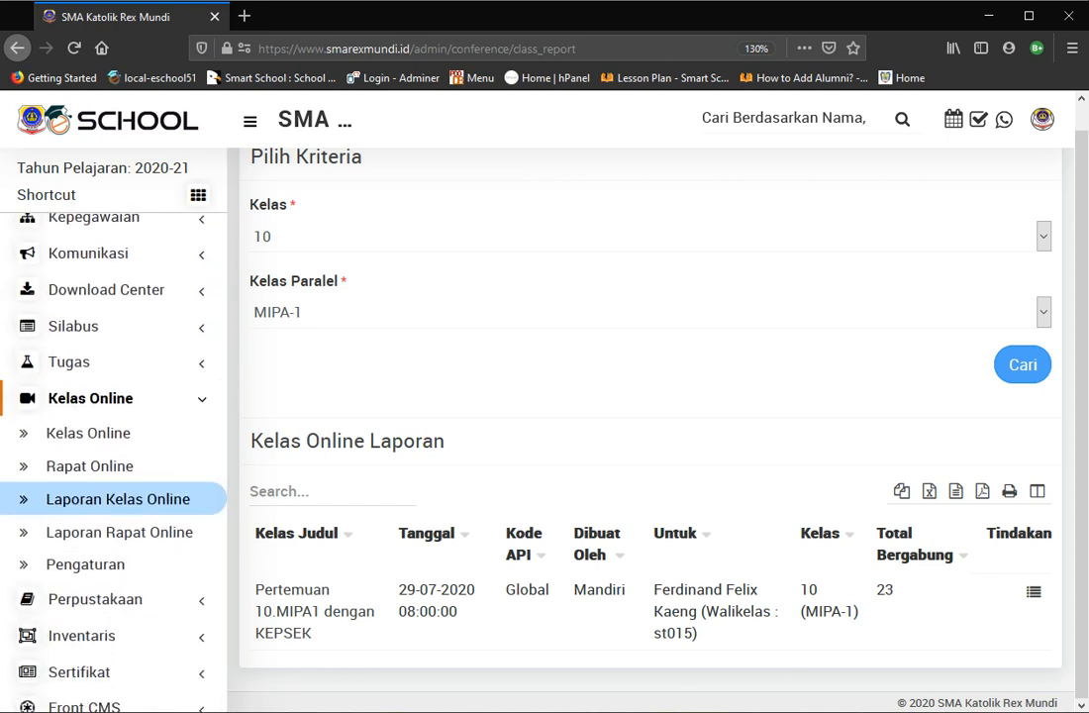